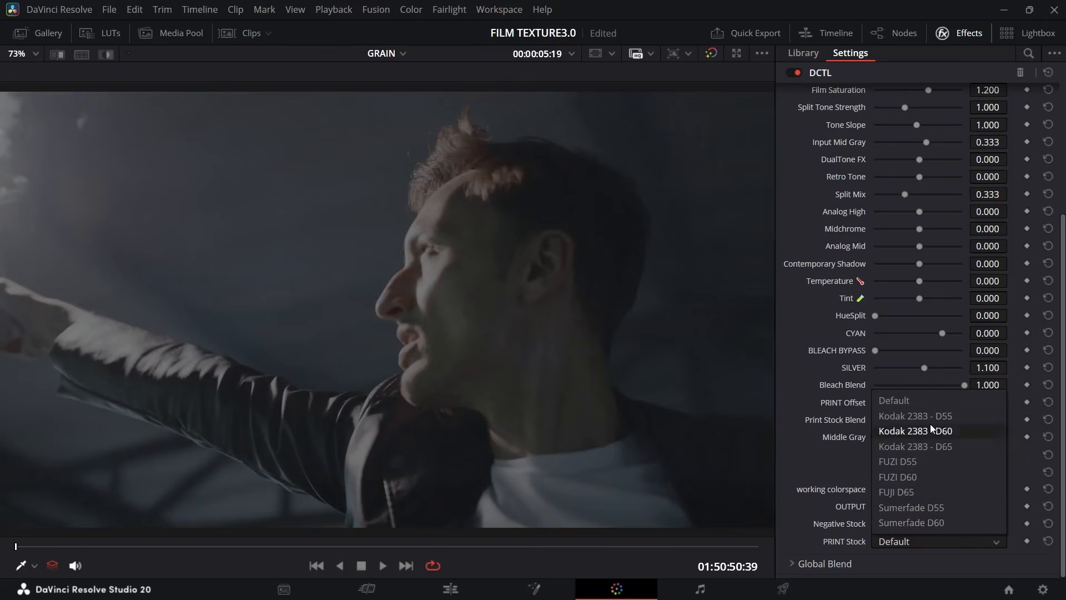
# Step: Set the print stock of the CS-SUMERFADE effect to Sumerfade D55
pyautogui.click(930, 507)
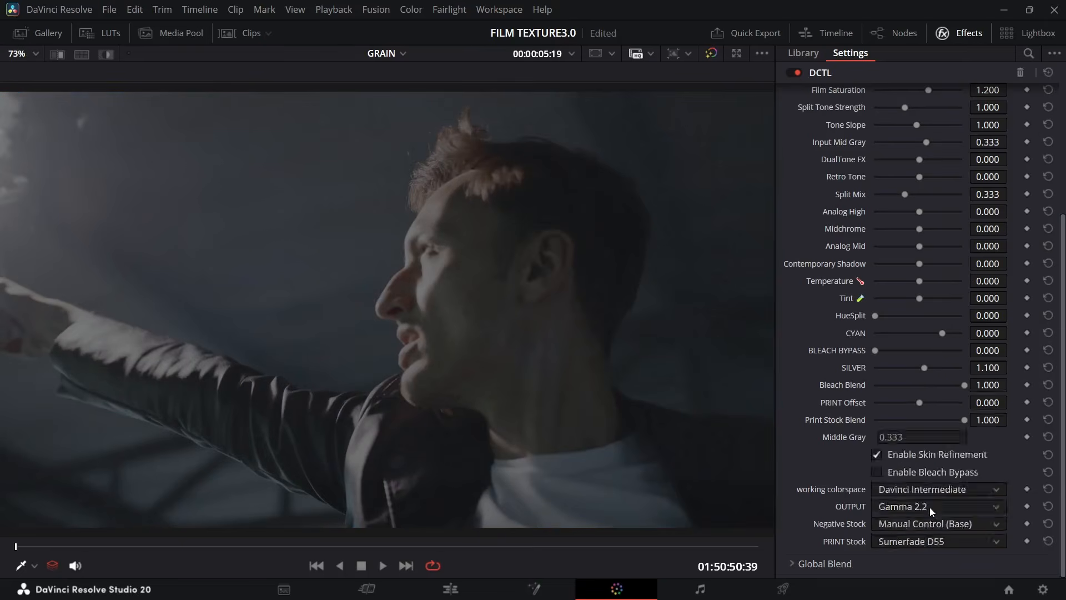
pyautogui.scroll(5, 895, 408)
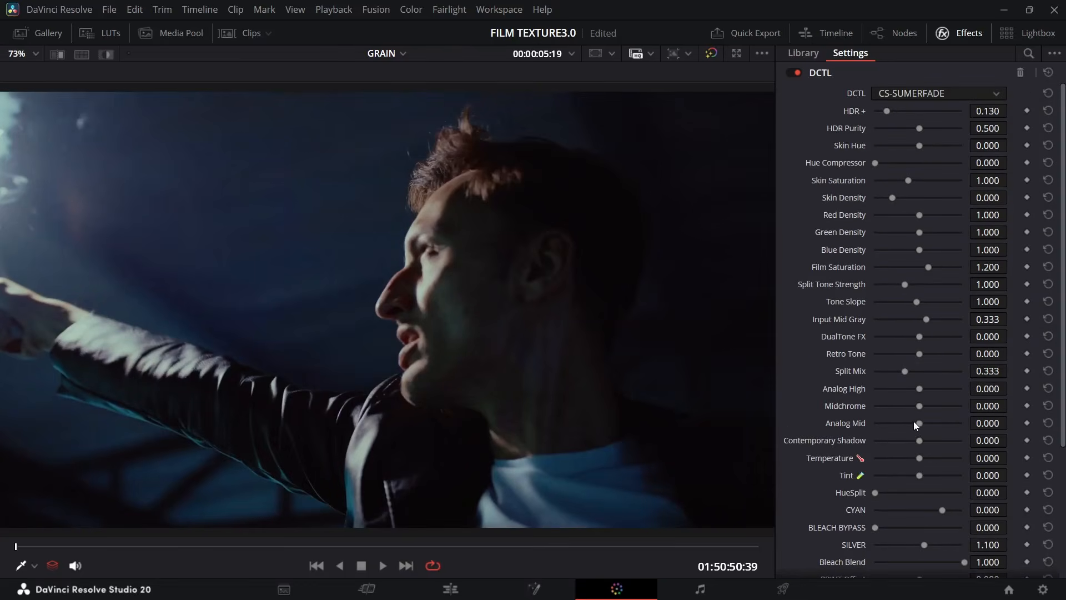
# Step: On the film texture node, enable grain and apply the 16mm grain preset, checking the man's face up close
pyautogui.click(896, 31)
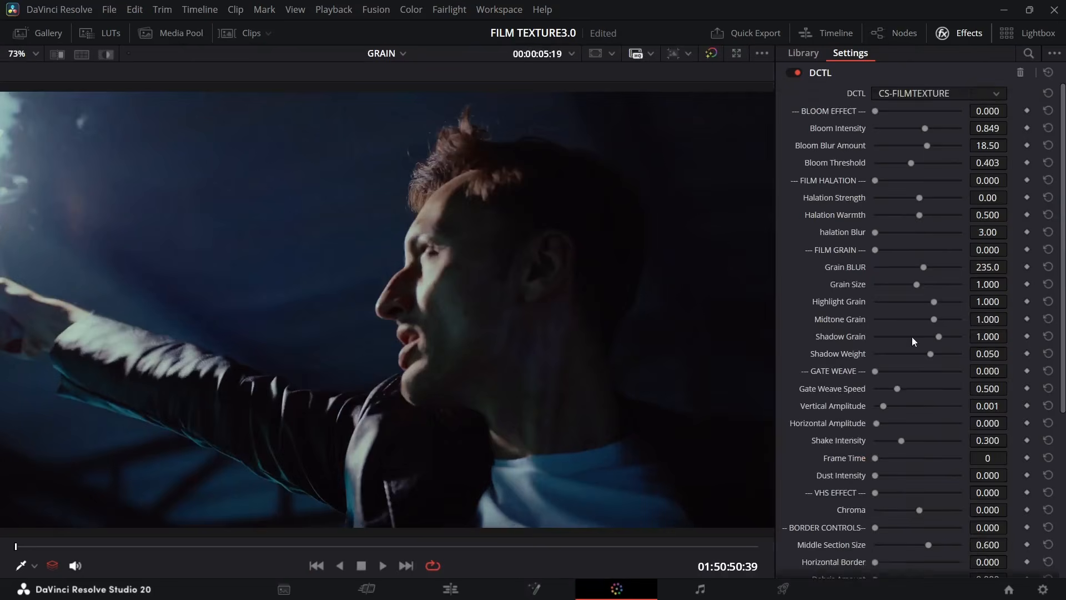
pyautogui.scroll(-5, 912, 337)
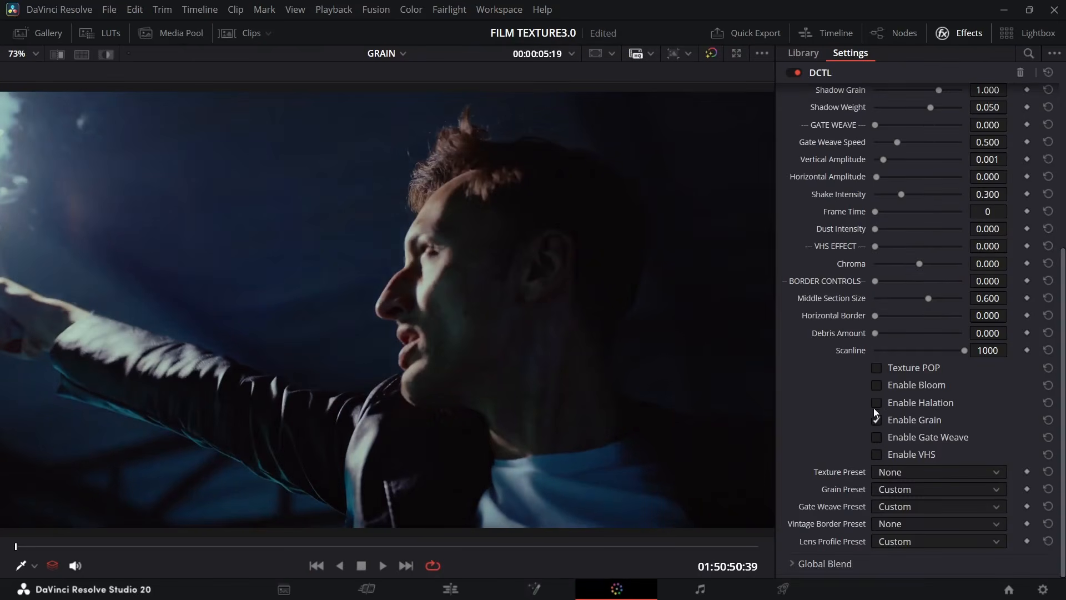
pyautogui.scroll(5, 904, 298)
pyautogui.scroll(10, 469, 265)
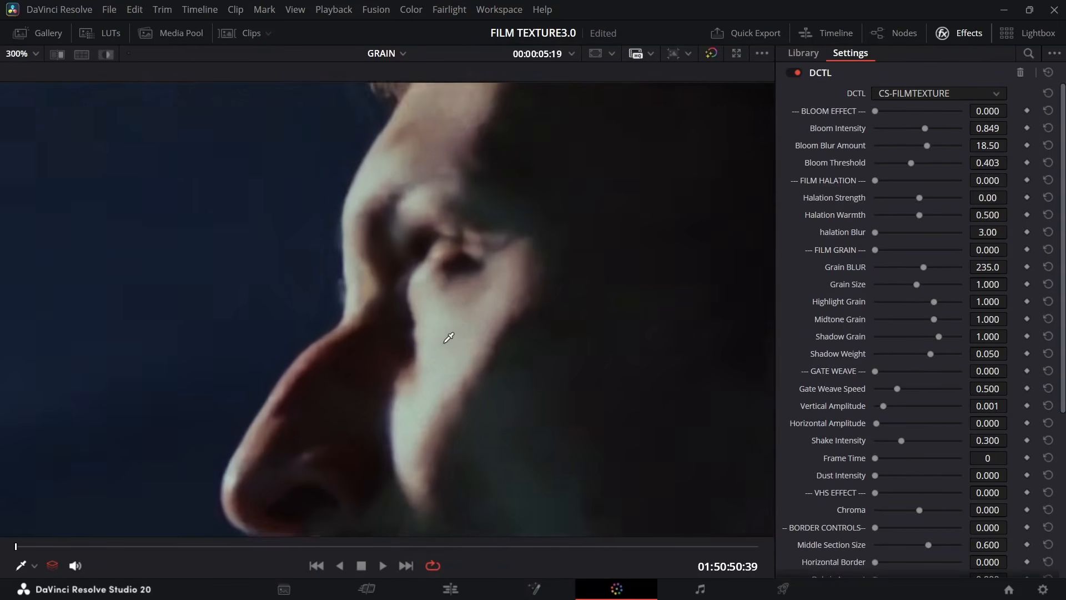
pyautogui.scroll(-5, 937, 421)
pyautogui.click(908, 491)
pyautogui.click(907, 514)
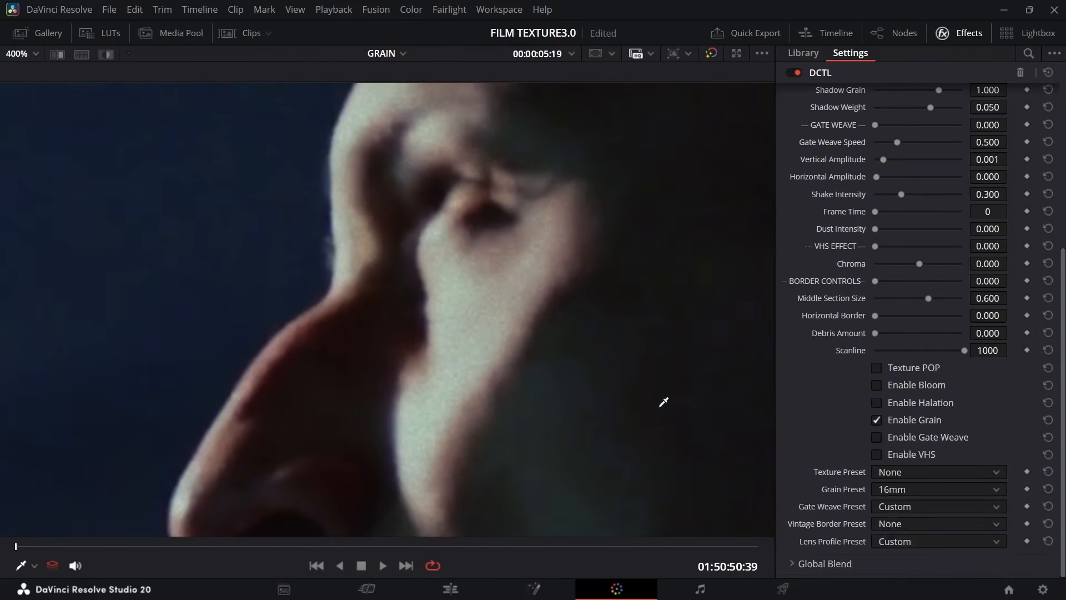
pyautogui.scroll(-1, 664, 402)
pyautogui.scroll(3, 950, 195)
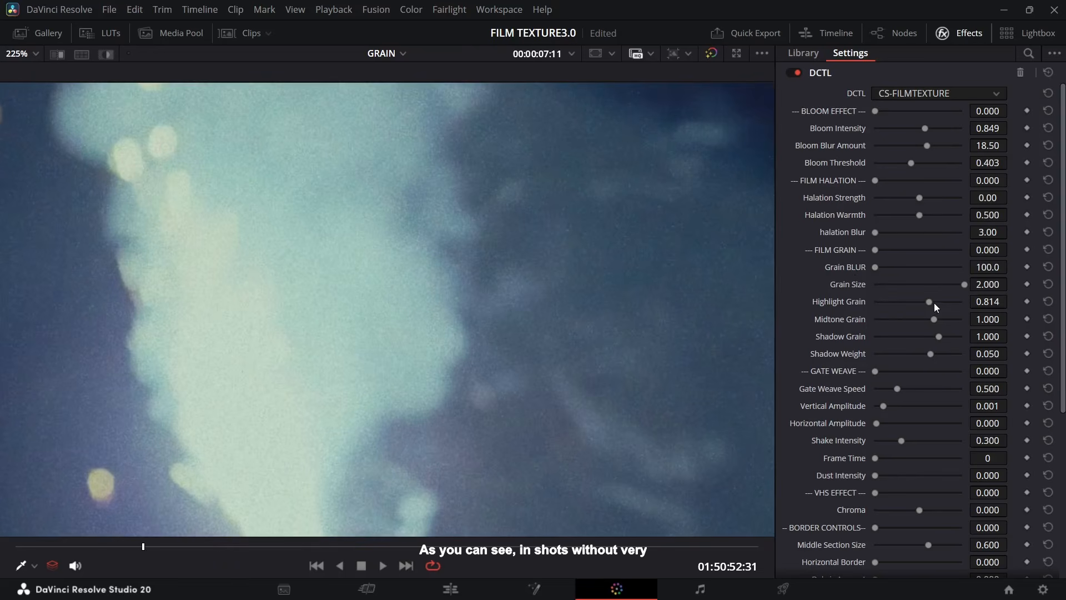
# Step: Try several Highlight Grain strengths, including -1.000, on the bright shot and reset the value
pyautogui.moveTo(934, 302); pyautogui.dragTo(824, 304)
pyautogui.click(1048, 301)
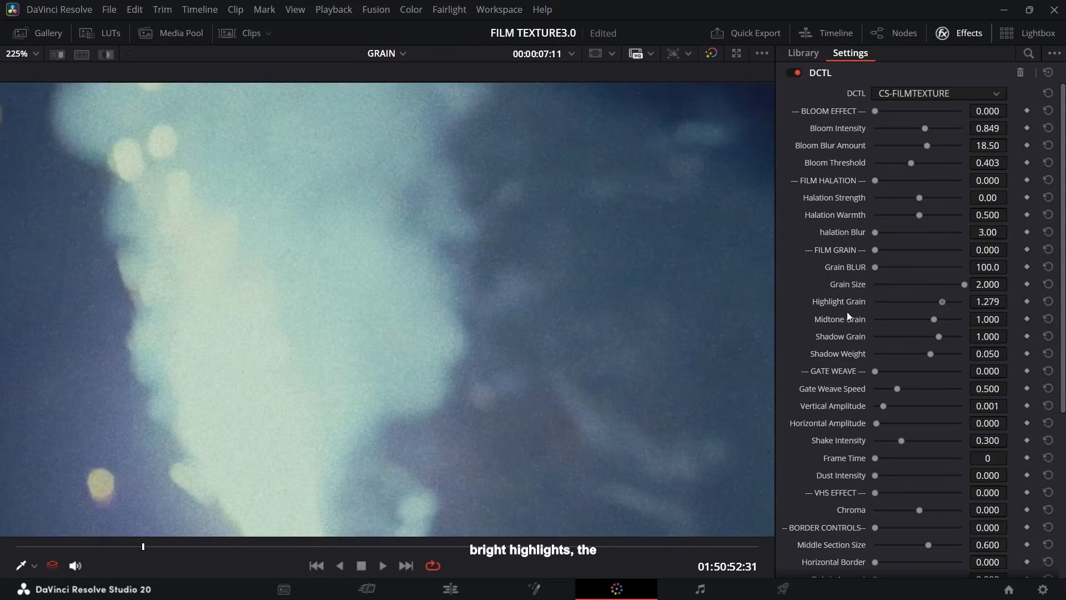
pyautogui.click(1048, 301)
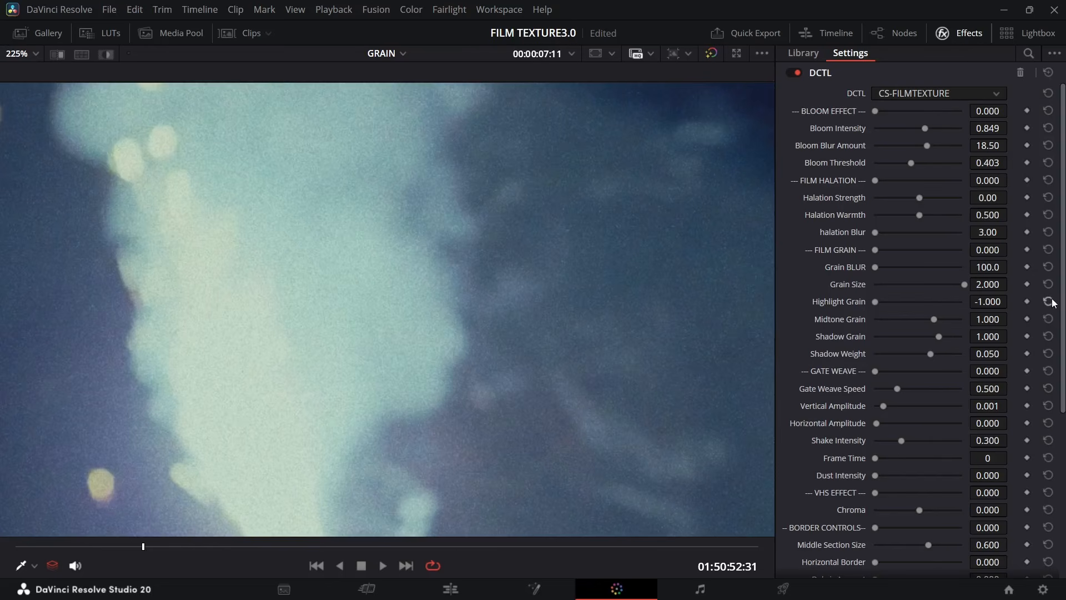
pyautogui.moveTo(923, 301)
pyautogui.mouseDown()
pyautogui.moveTo(951, 298)
pyautogui.moveTo(814, 311)
pyautogui.moveTo(915, 311)
pyautogui.mouseUp()
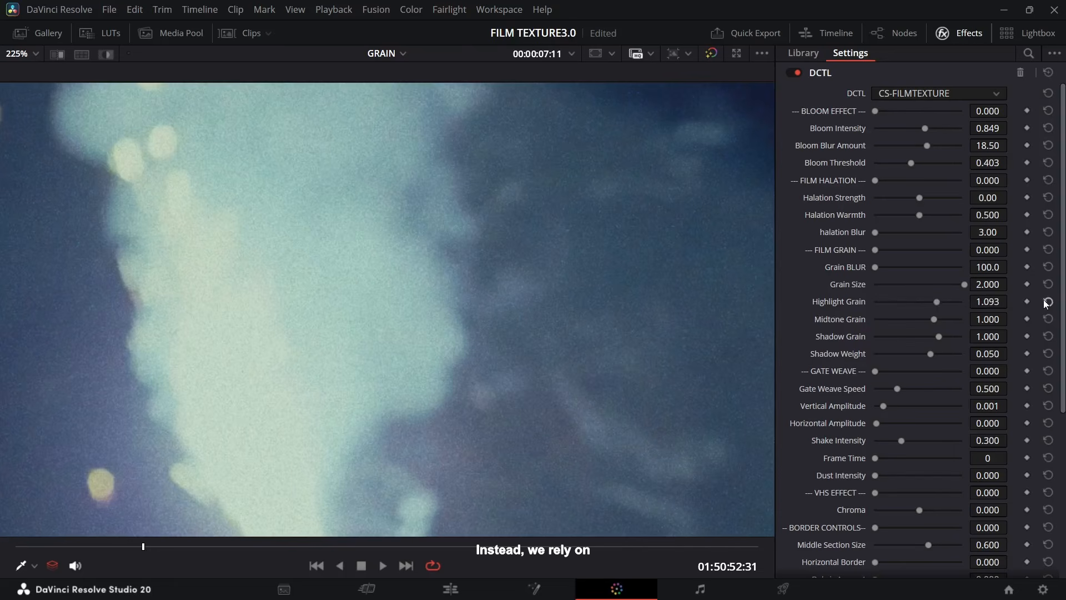
# Step: Raise Midtone Grain to 2.000, and lower it to its minimum on the warehouse clip with the bright roof panels
pyautogui.moveTo(935, 319)
pyautogui.mouseDown()
pyautogui.moveTo(798, 332)
pyautogui.moveTo(1003, 314)
pyautogui.moveTo(786, 329)
pyautogui.moveTo(1031, 320)
pyautogui.mouseUp()
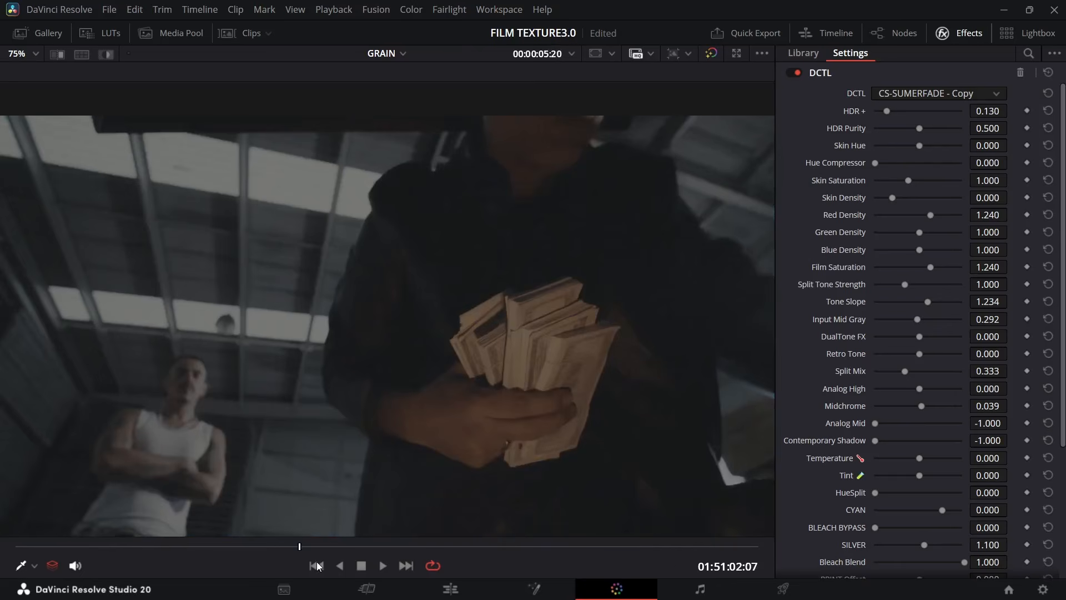
pyautogui.click(316, 561)
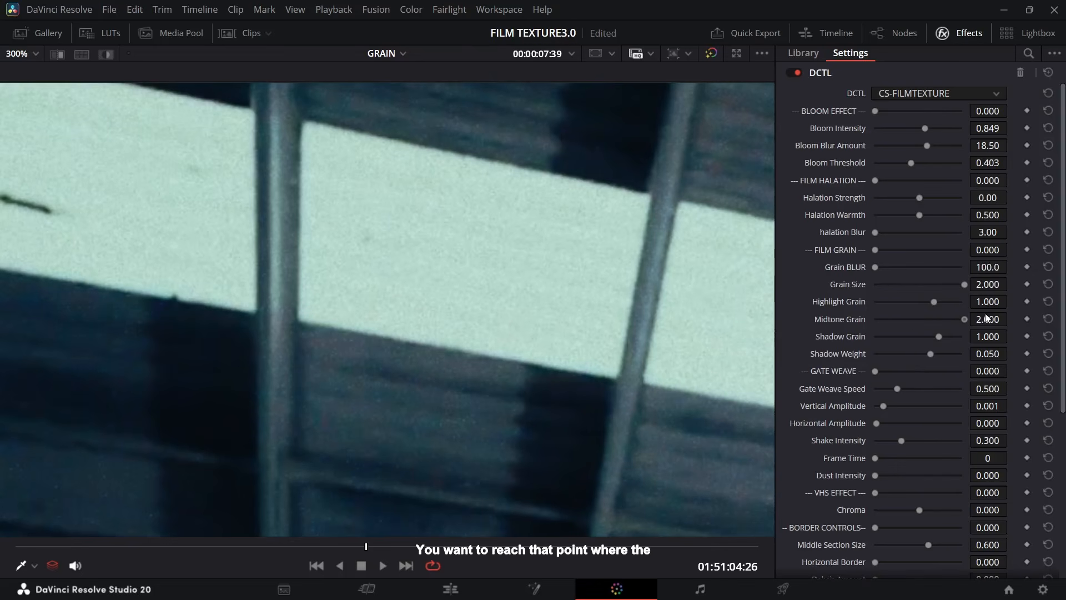
pyautogui.moveTo(933, 327); pyautogui.dragTo(848, 323)
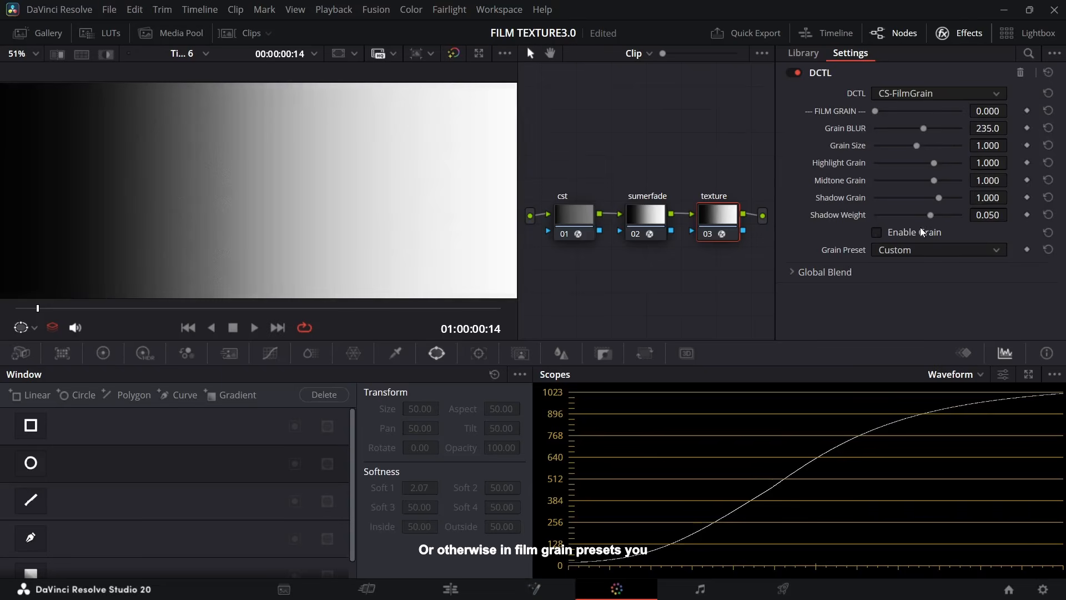
# Step: Enable grain on the grayscale ramp and compare the 16mm-film, 35mm-film and 65mm presets on the waveform
pyautogui.click(922, 251)
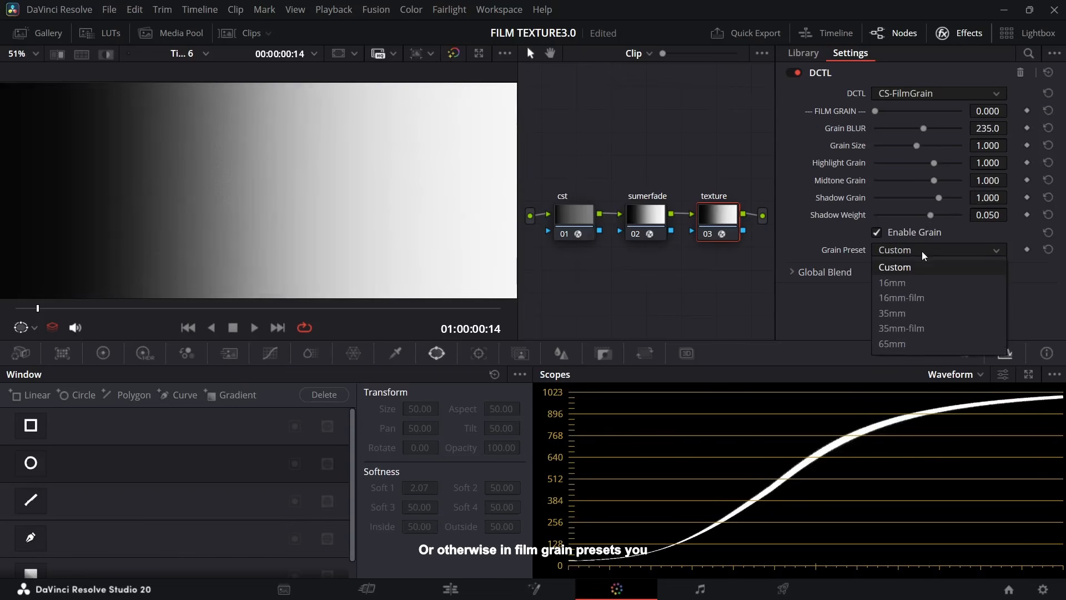
pyautogui.click(919, 284)
pyautogui.scroll(-1, 939, 247)
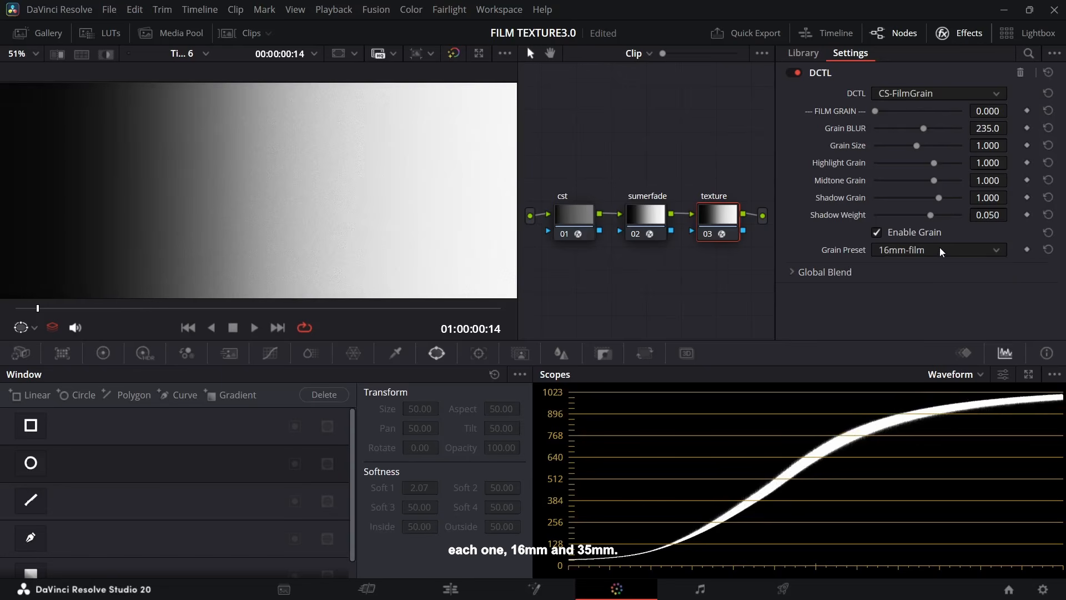
pyautogui.scroll(-2, 940, 248)
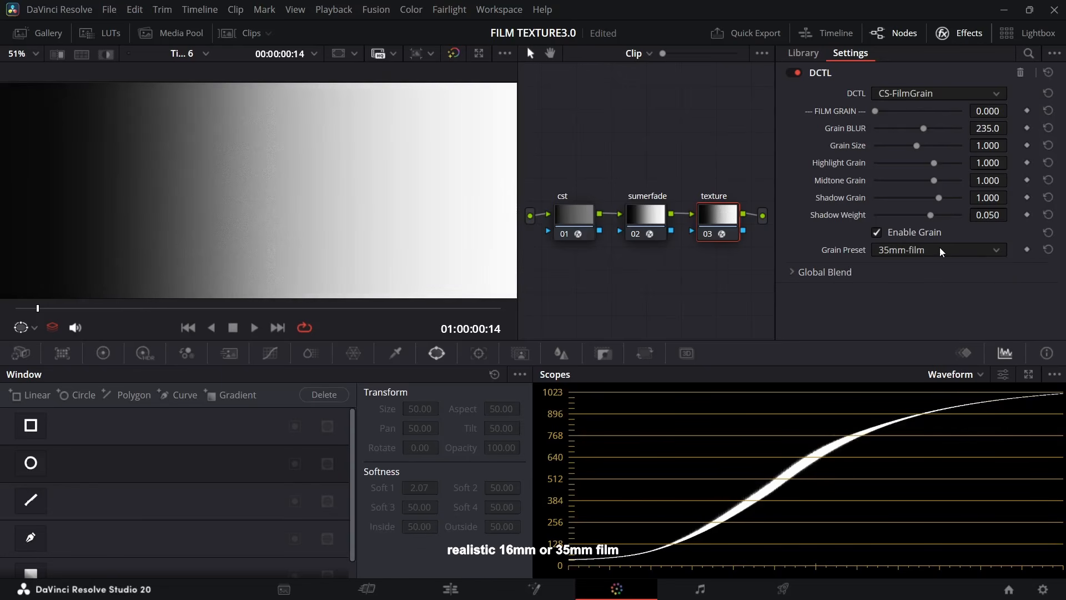
pyautogui.scroll(-1, 939, 247)
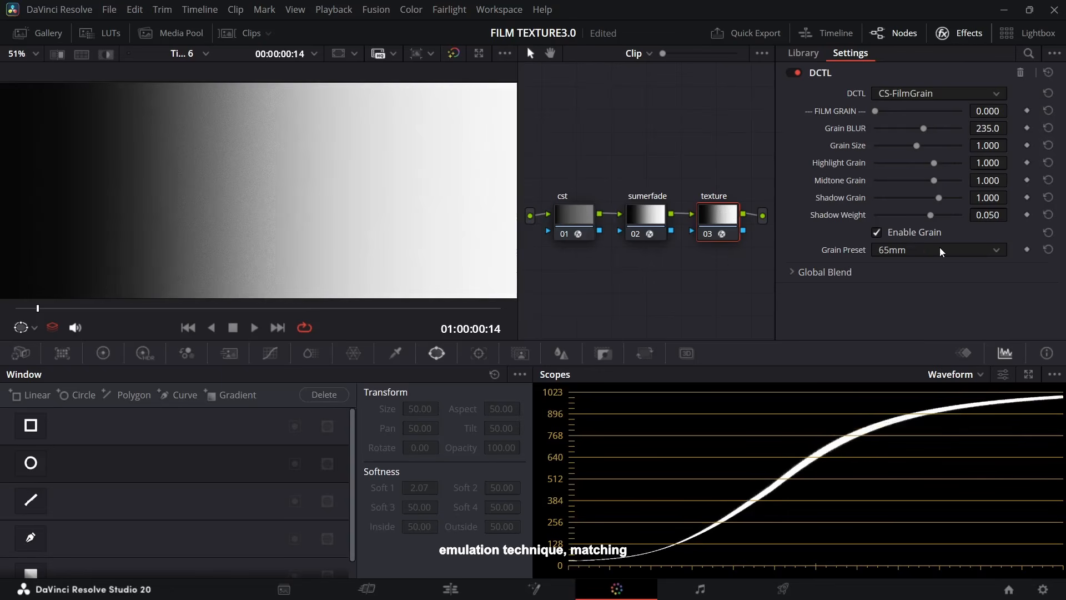
pyautogui.scroll(1, 939, 251)
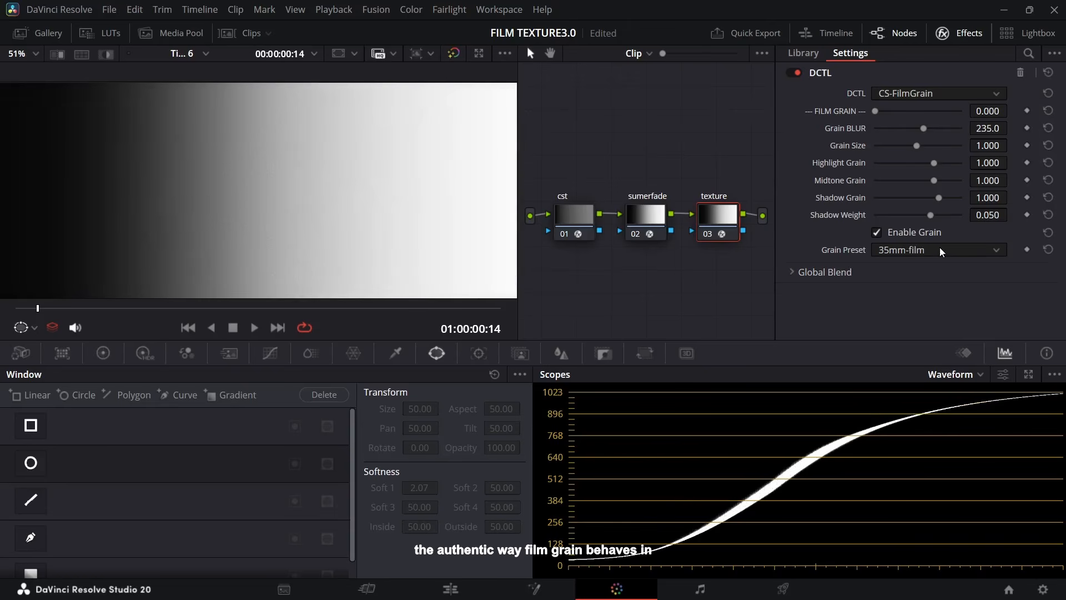
pyautogui.scroll(3, 940, 248)
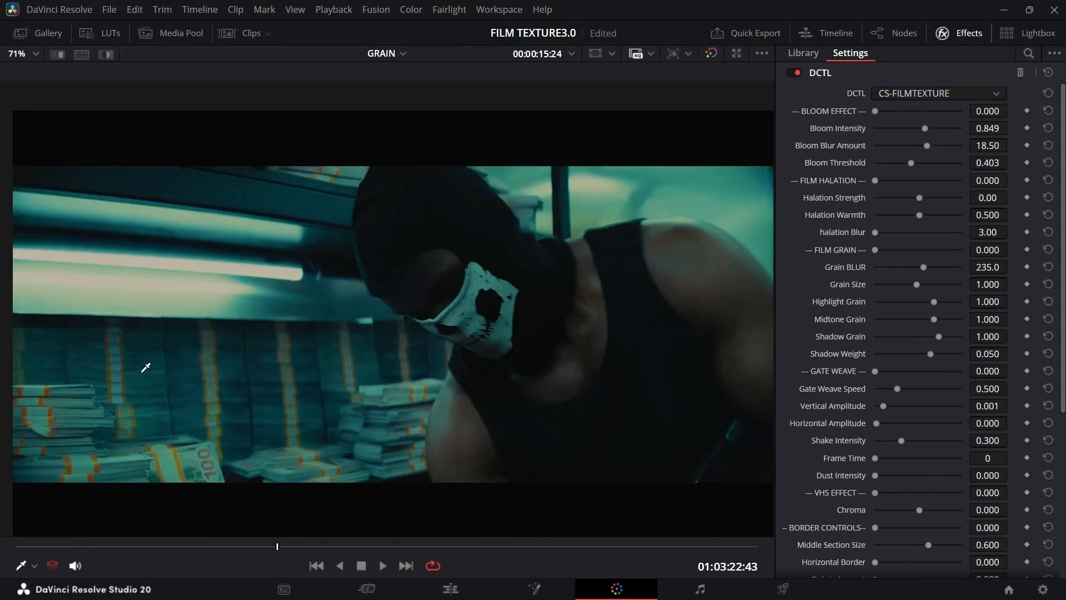
# Step: Lower Grain BLUR and raise Midtone Grain while inspecting the banknote stacks in the masked-man clip up close
pyautogui.scroll(5, 157, 361)
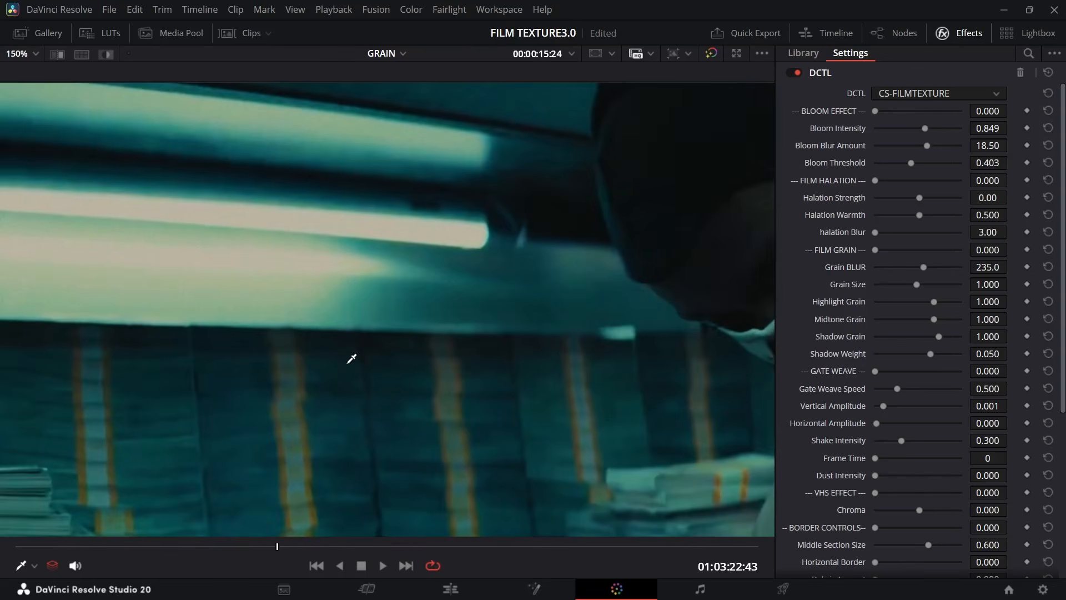
pyautogui.moveTo(348, 364); pyautogui.dragTo(359, 385)
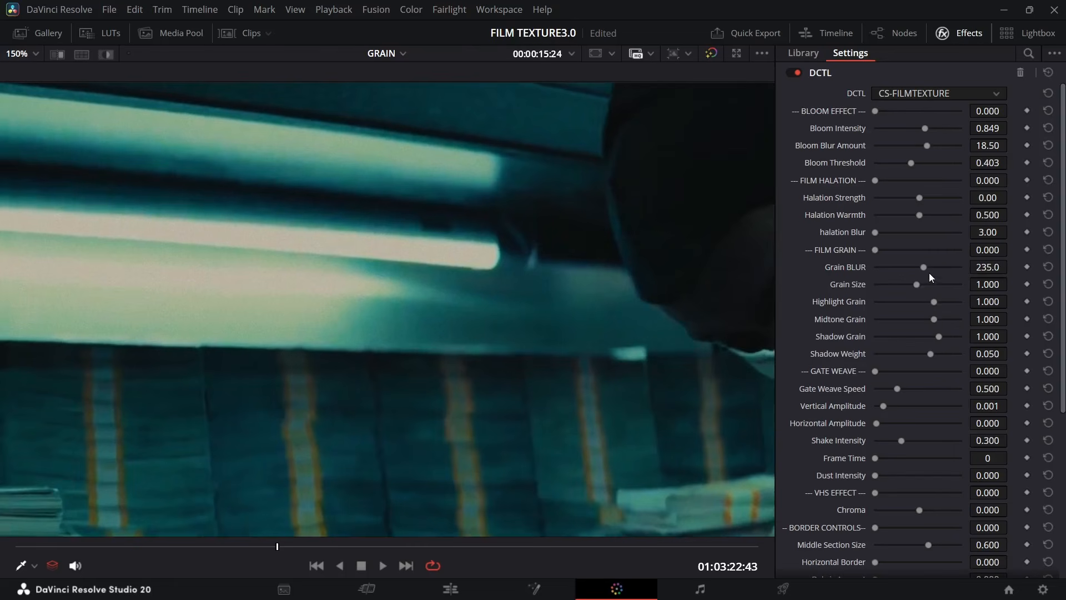
pyautogui.moveTo(926, 267); pyautogui.dragTo(865, 273)
pyautogui.moveTo(929, 318); pyautogui.dragTo(951, 314)
# Step: Enable grain on the masked-man clip and apply the 35mm grain preset
pyautogui.scroll(-5, 931, 341)
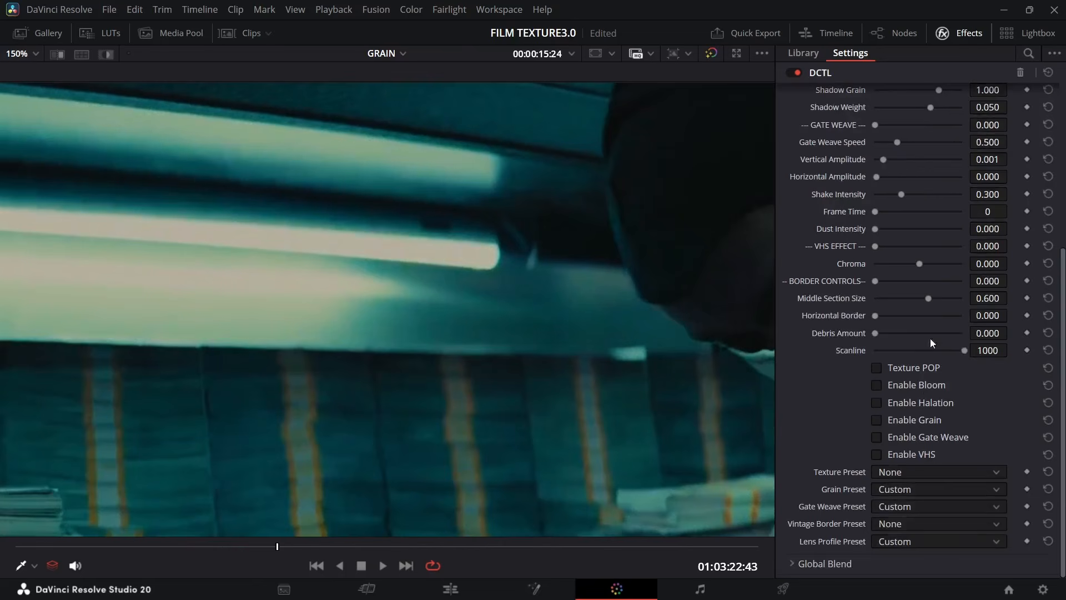
pyautogui.click(895, 487)
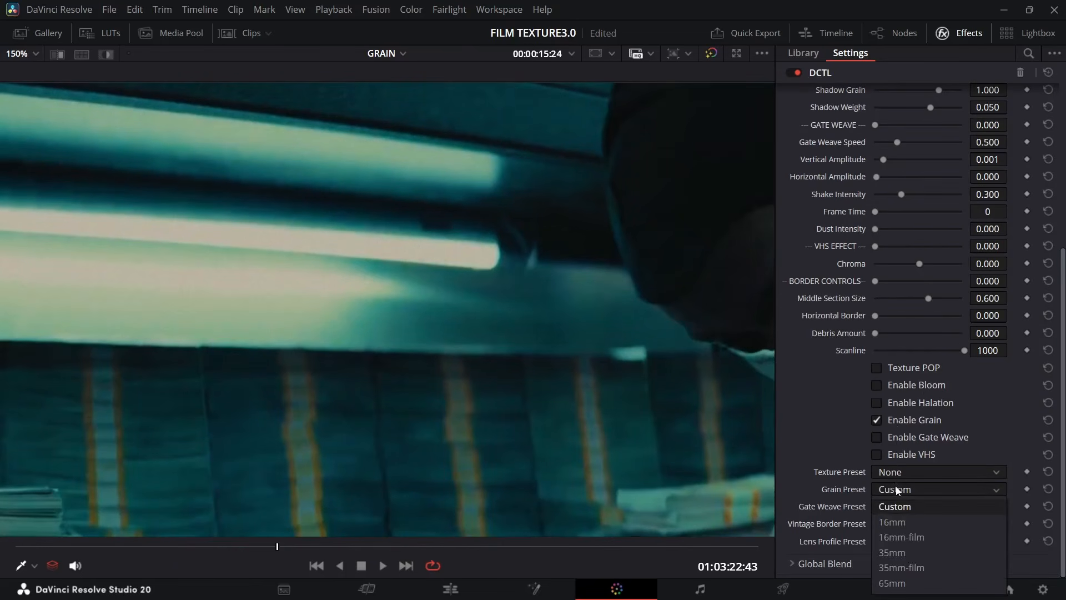
pyautogui.click(908, 553)
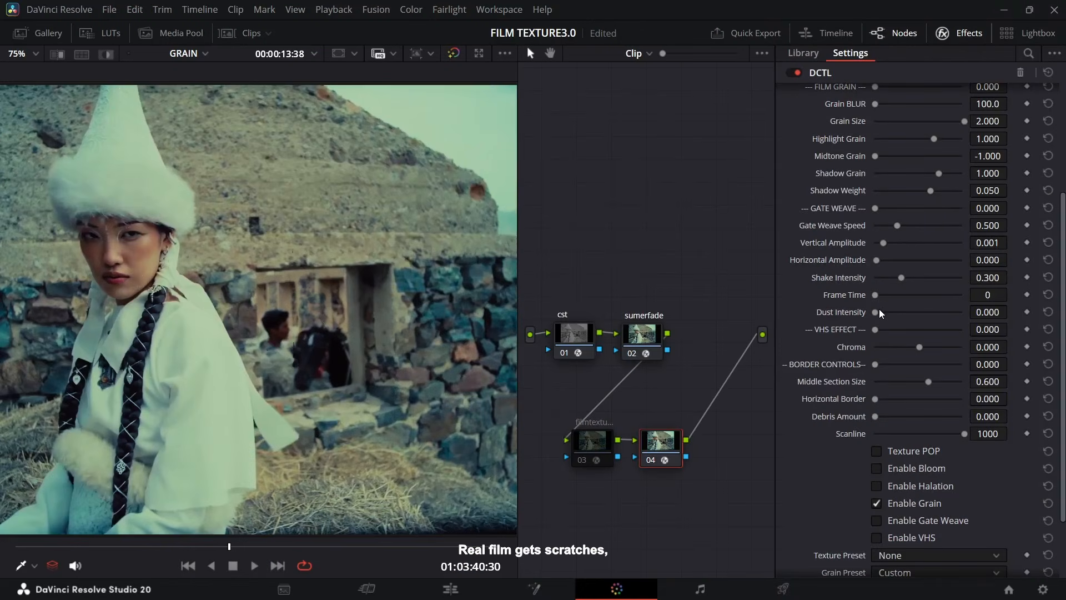
# Step: Raise Dust Intensity almost to its maximum on the clip of the woman in the white fur hat
pyautogui.moveTo(875, 312); pyautogui.dragTo(960, 325)
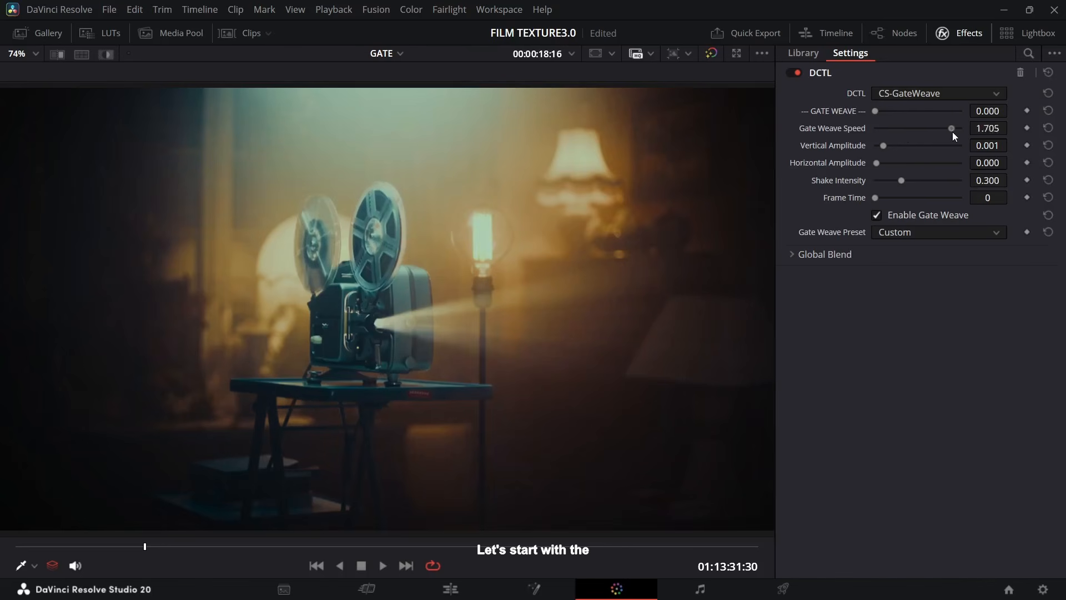
# Step: Set Gate Weave Speed to 2.000 and Vertical Amplitude to 0.010 on the film projector clip
pyautogui.moveTo(952, 132); pyautogui.dragTo(969, 131)
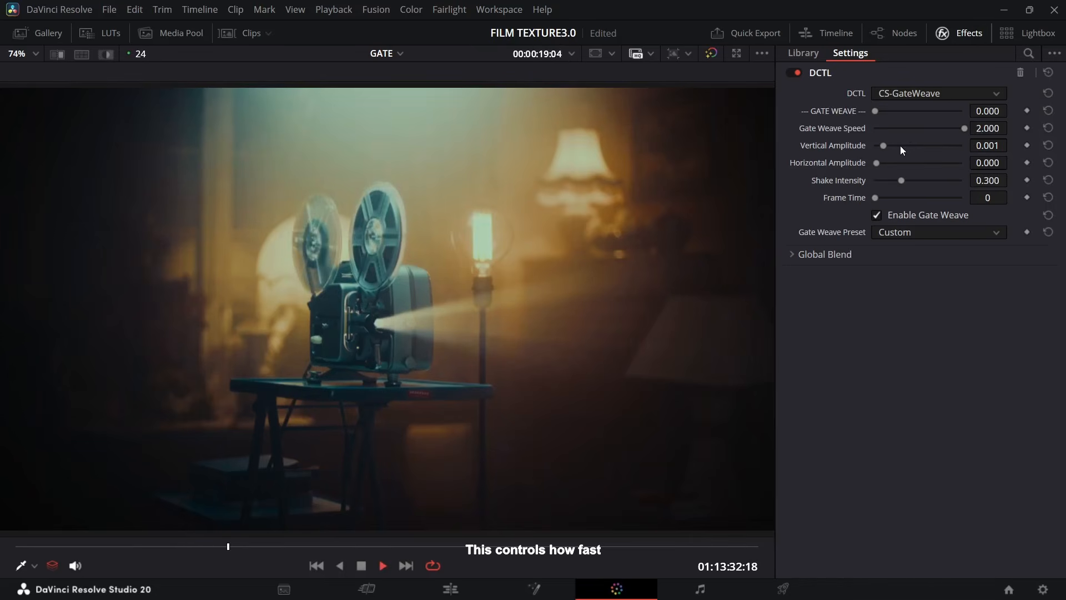
pyautogui.moveTo(890, 146)
pyautogui.mouseDown()
pyautogui.moveTo(964, 151)
pyautogui.moveTo(914, 127)
pyautogui.moveTo(879, 128)
pyautogui.mouseUp()
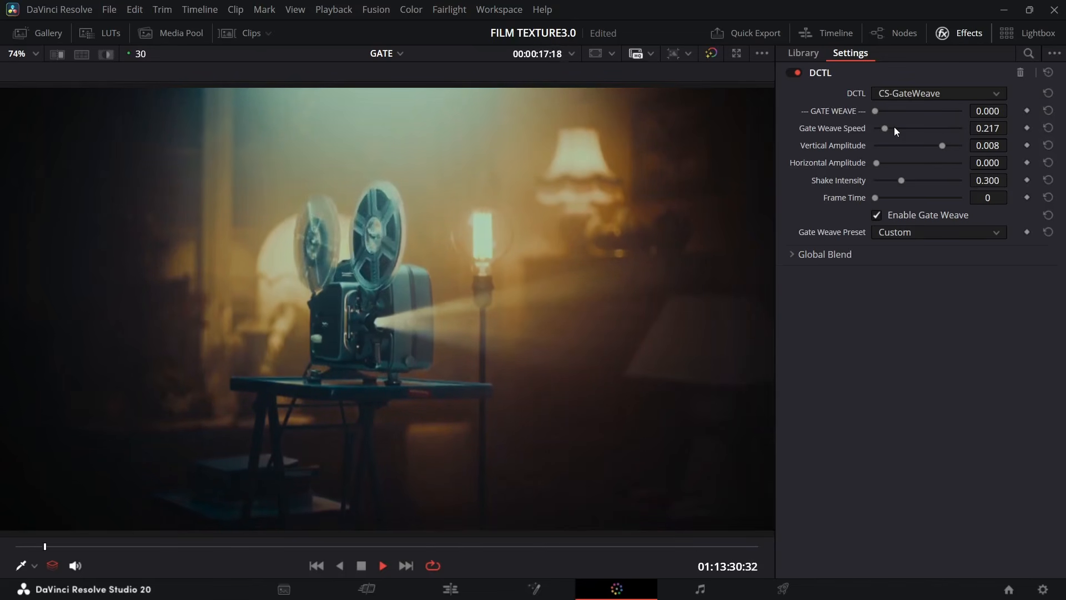
pyautogui.moveTo(894, 127); pyautogui.dragTo(980, 130)
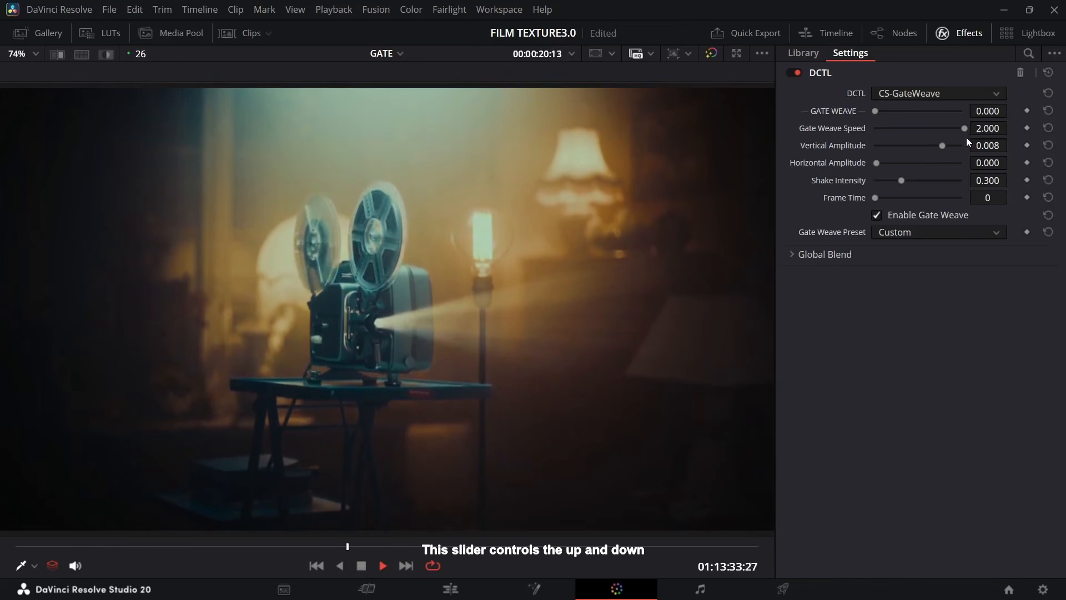
pyautogui.moveTo(945, 144)
pyautogui.mouseDown()
pyautogui.moveTo(897, 145)
pyautogui.moveTo(964, 144)
pyautogui.mouseUp()
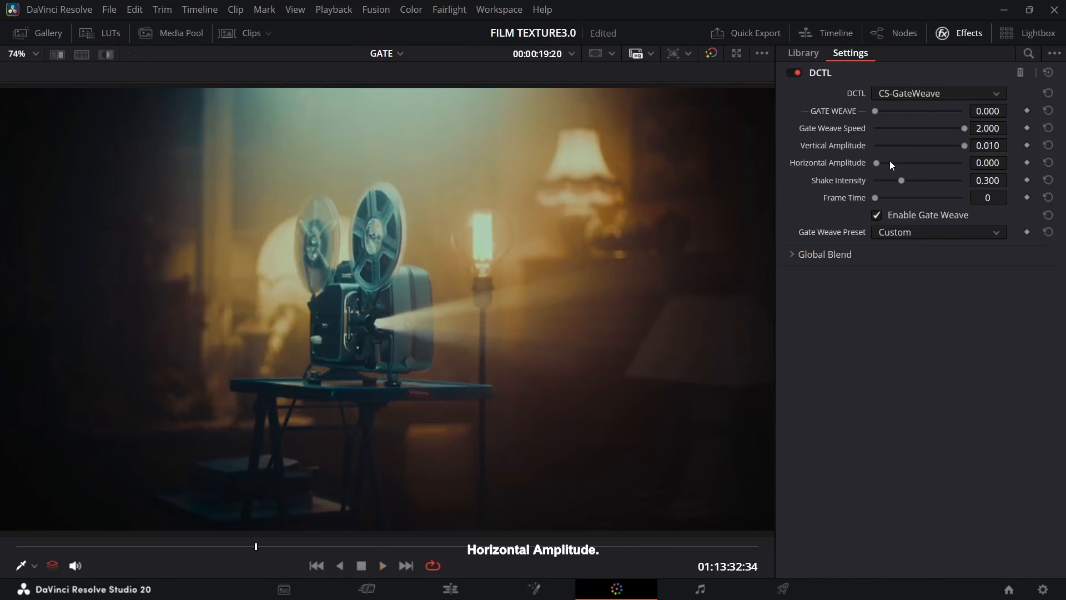
# Step: Compare high and low Horizontal Amplitude values on the projector clip, ending at 0.004
pyautogui.moveTo(890, 162); pyautogui.dragTo(948, 168)
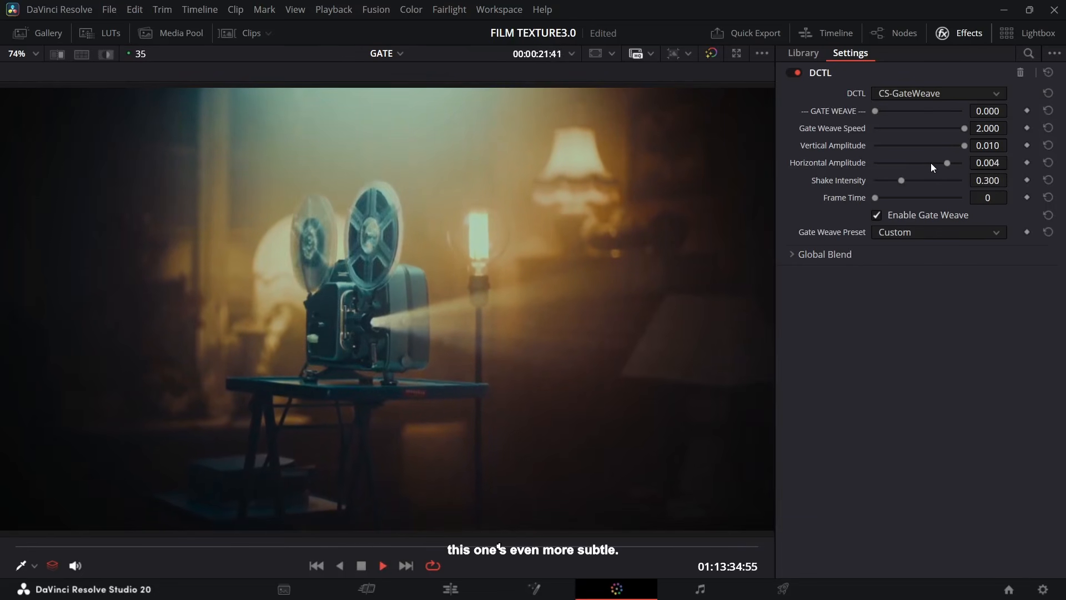
pyautogui.moveTo(946, 162); pyautogui.dragTo(978, 169)
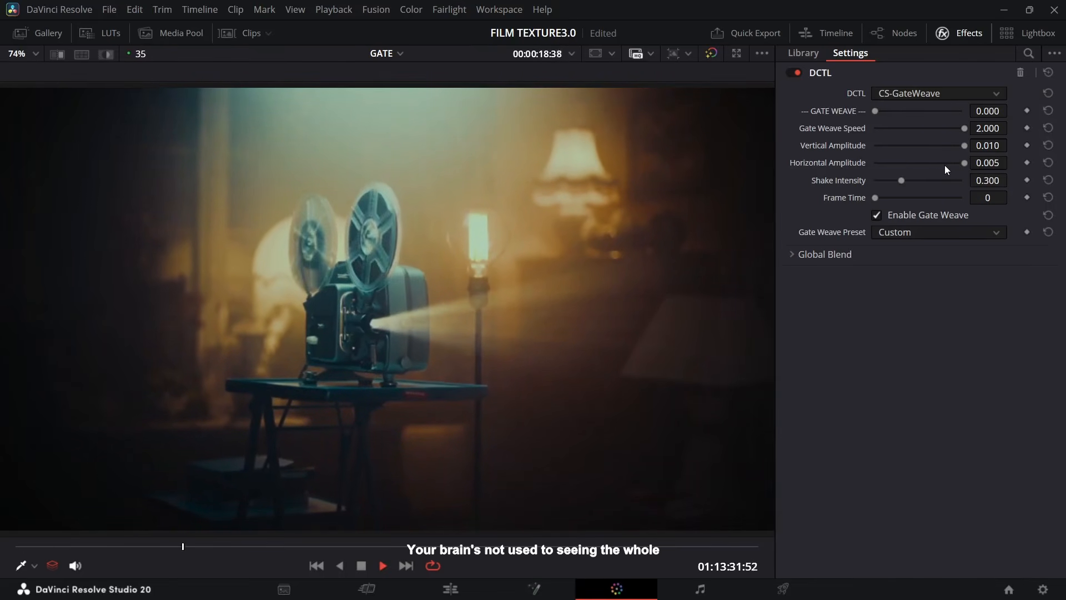
pyautogui.moveTo(944, 164); pyautogui.dragTo(883, 164)
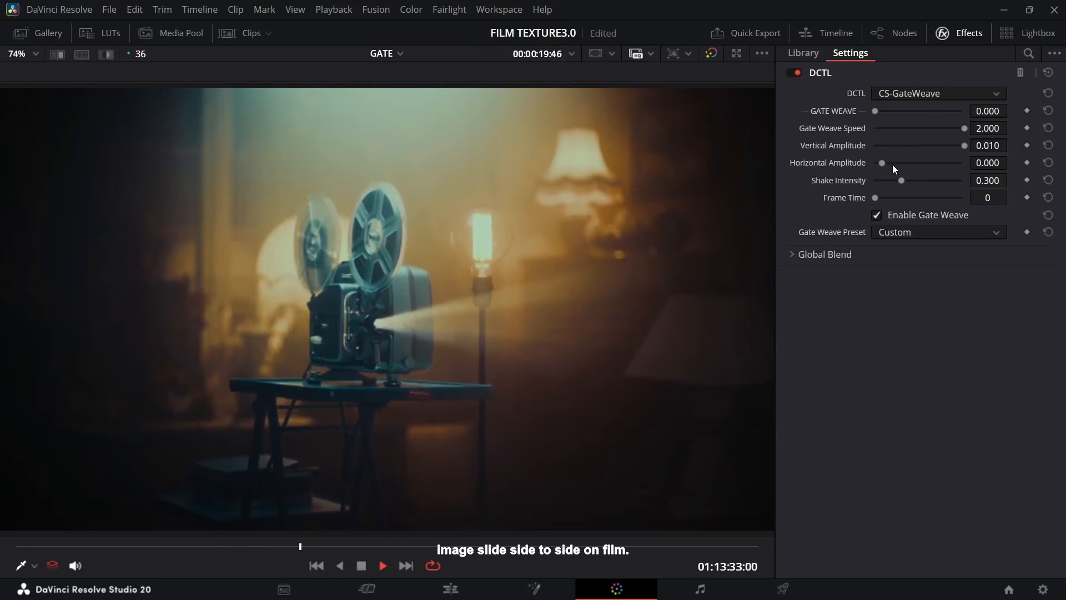
pyautogui.moveTo(911, 164); pyautogui.dragTo(934, 164)
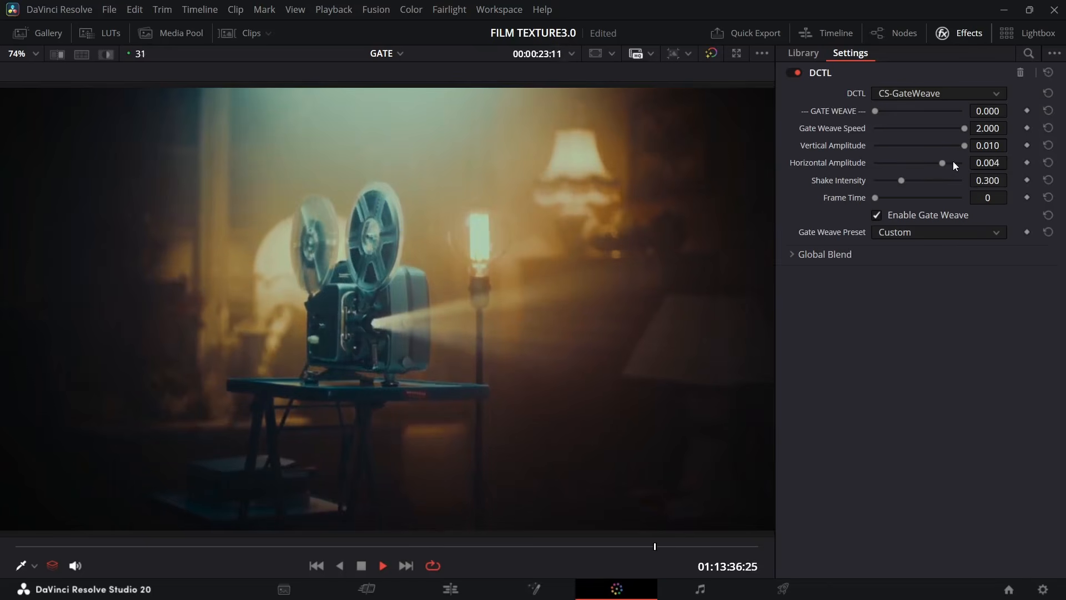
pyautogui.click(952, 163)
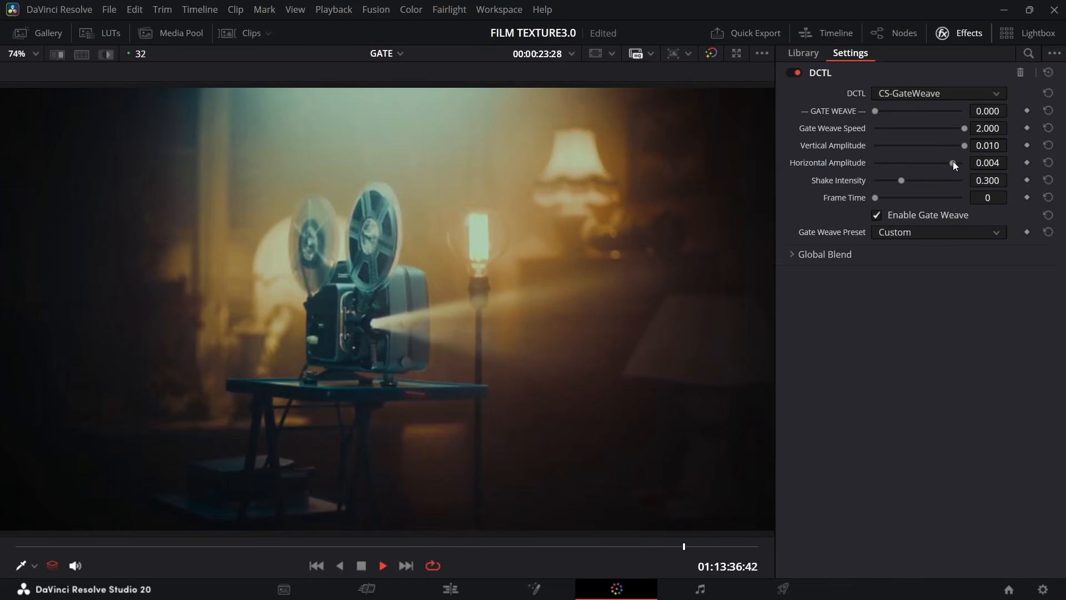
# Step: Turn on an image wipe comparison in the viewer for the projector clip
pyautogui.click(895, 33)
pyautogui.click(889, 39)
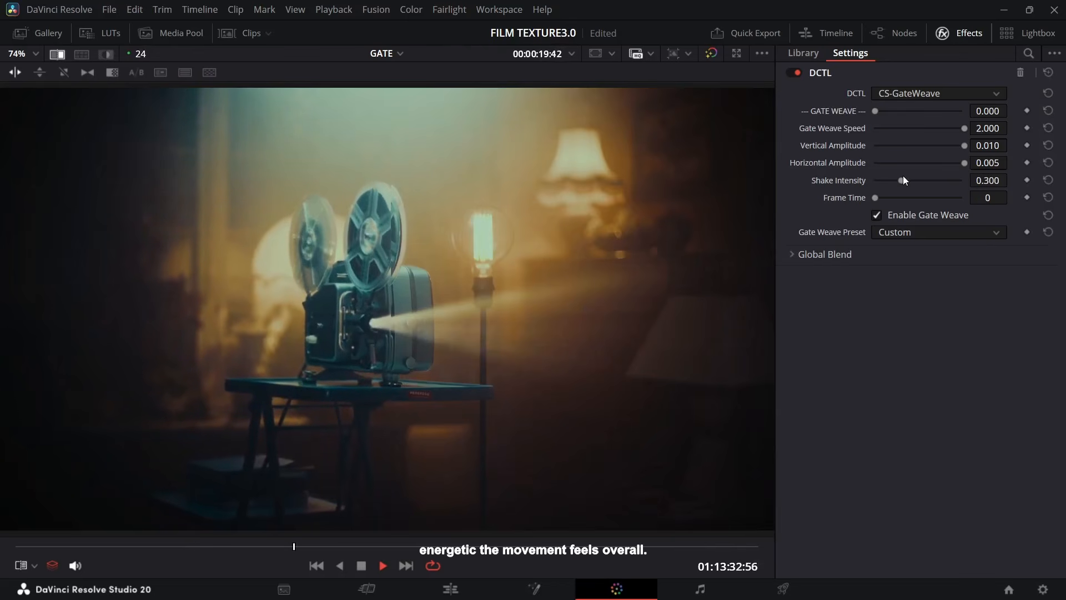
# Step: Compare Shake Intensity at 1.000, 0.194 and about 0.44 on the film projector clip
pyautogui.moveTo(903, 177); pyautogui.dragTo(967, 179)
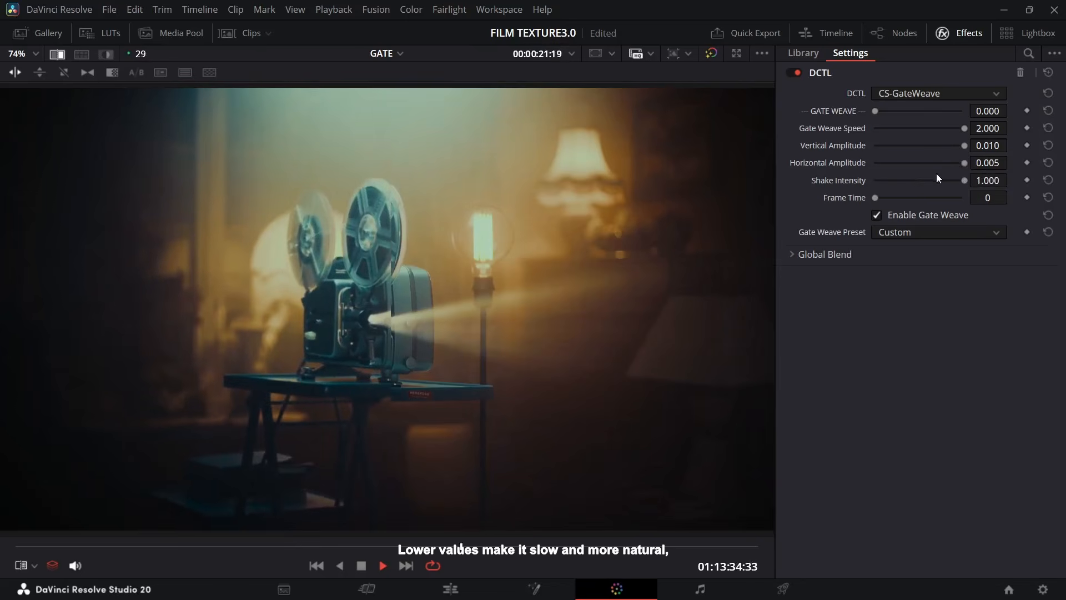
pyautogui.moveTo(934, 179); pyautogui.dragTo(892, 179)
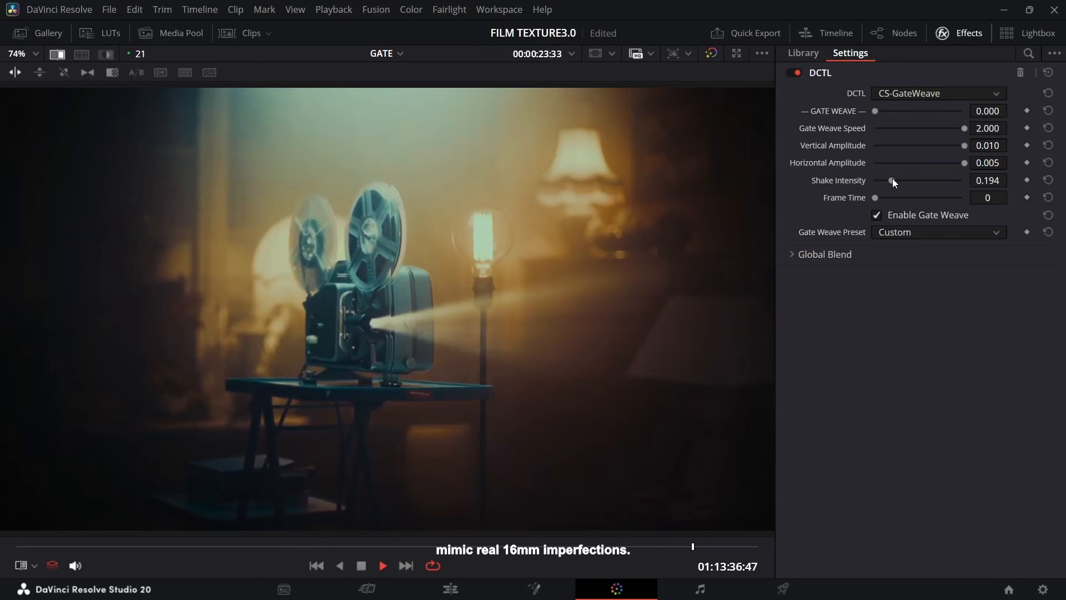
pyautogui.moveTo(891, 178); pyautogui.dragTo(918, 178)
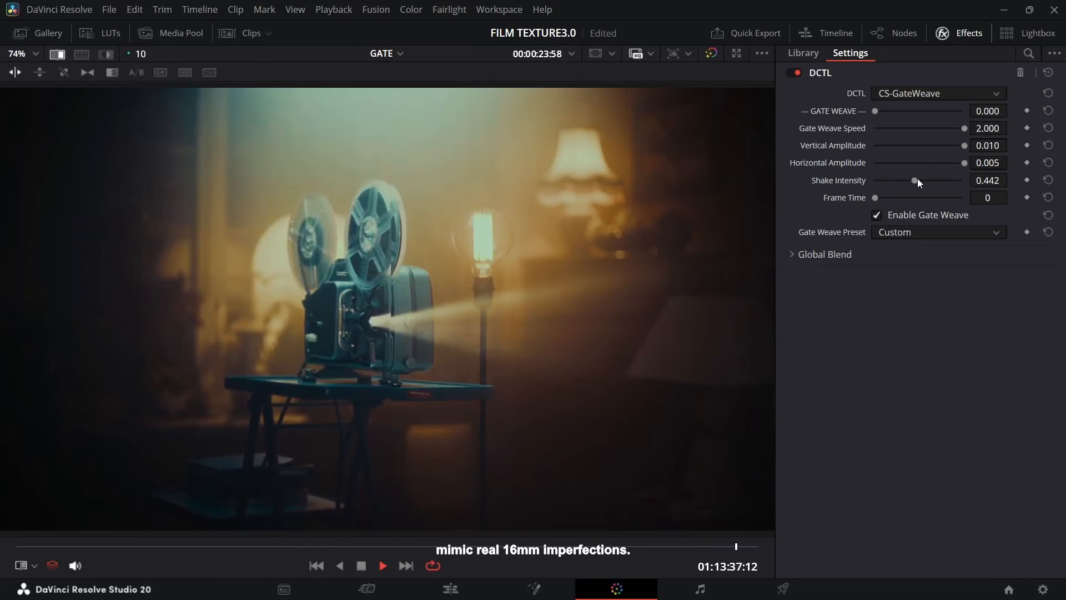
pyautogui.moveTo(931, 180)
pyautogui.mouseDown()
pyautogui.moveTo(949, 181)
pyautogui.moveTo(921, 182)
pyautogui.mouseUp()
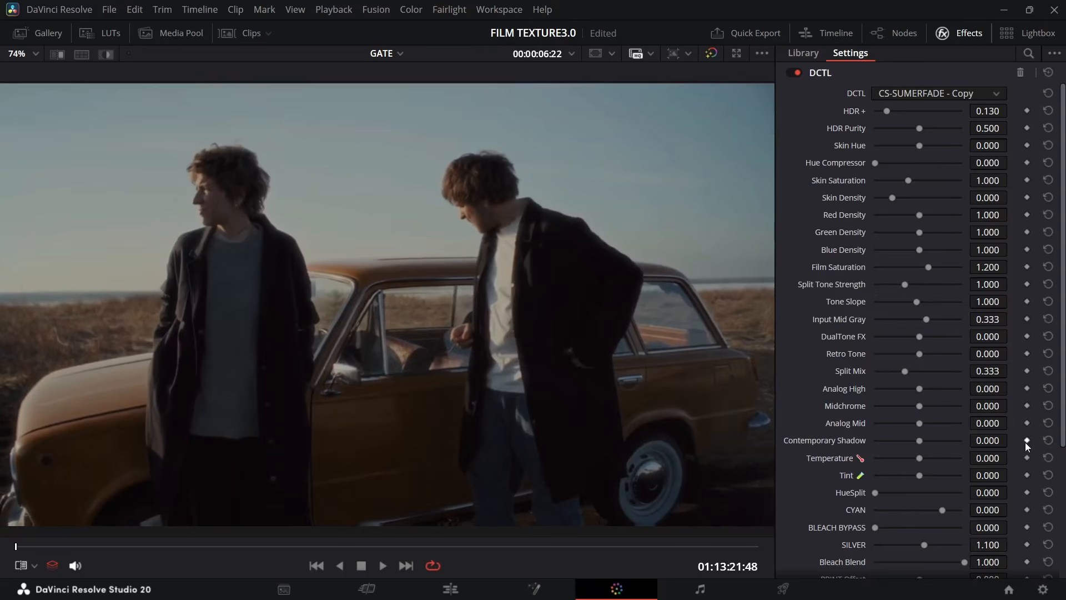
# Step: Grade the clip of the two men by the car: raise Film Saturation to maximum, lower Analog High and CYAN, and warm the Temperature
pyautogui.click(933, 541)
pyautogui.click(927, 506)
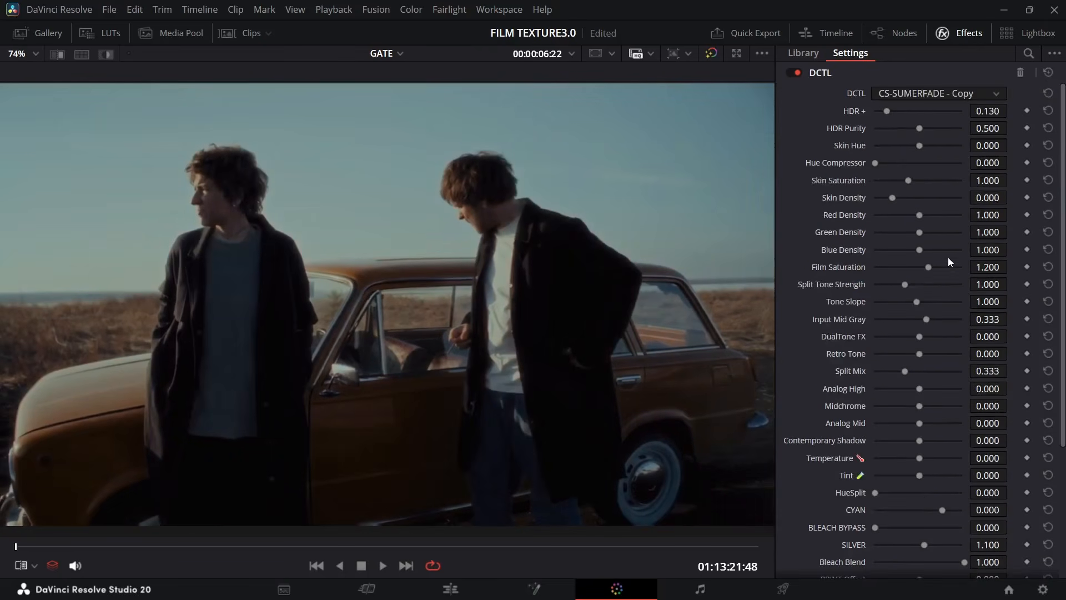
pyautogui.moveTo(928, 267); pyautogui.dragTo(966, 267)
pyautogui.moveTo(920, 389); pyautogui.dragTo(881, 390)
pyautogui.moveTo(920, 458); pyautogui.dragTo(936, 457)
pyautogui.moveTo(942, 509)
pyautogui.mouseDown()
pyautogui.moveTo(920, 510)
pyautogui.moveTo(932, 510)
pyautogui.mouseUp()
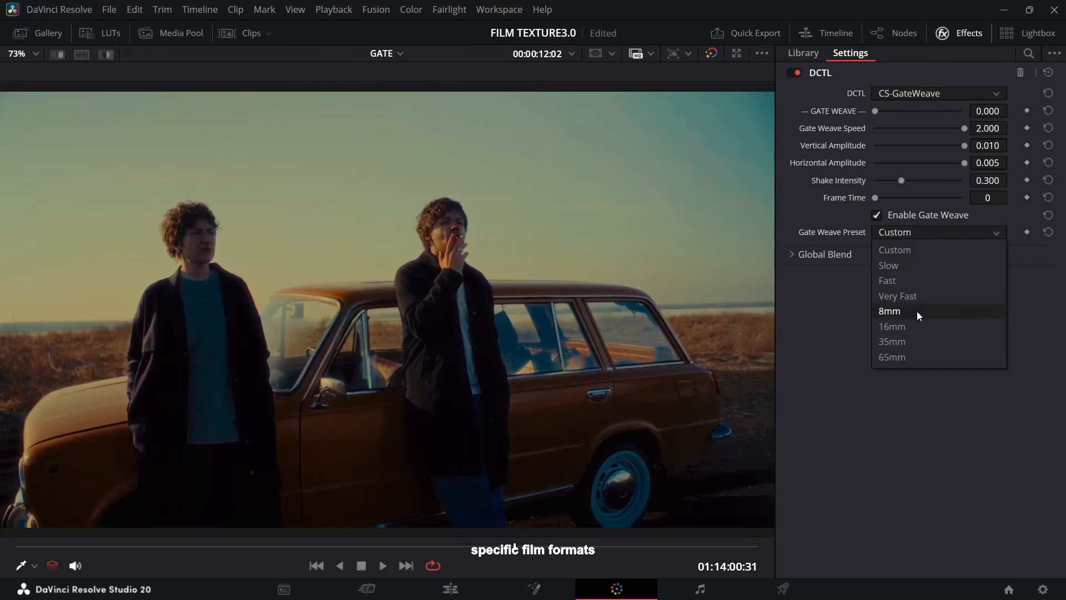
# Step: Try the 16mm and 35mm Gate Weave Presets on the clip of the two men by the car
pyautogui.click(916, 326)
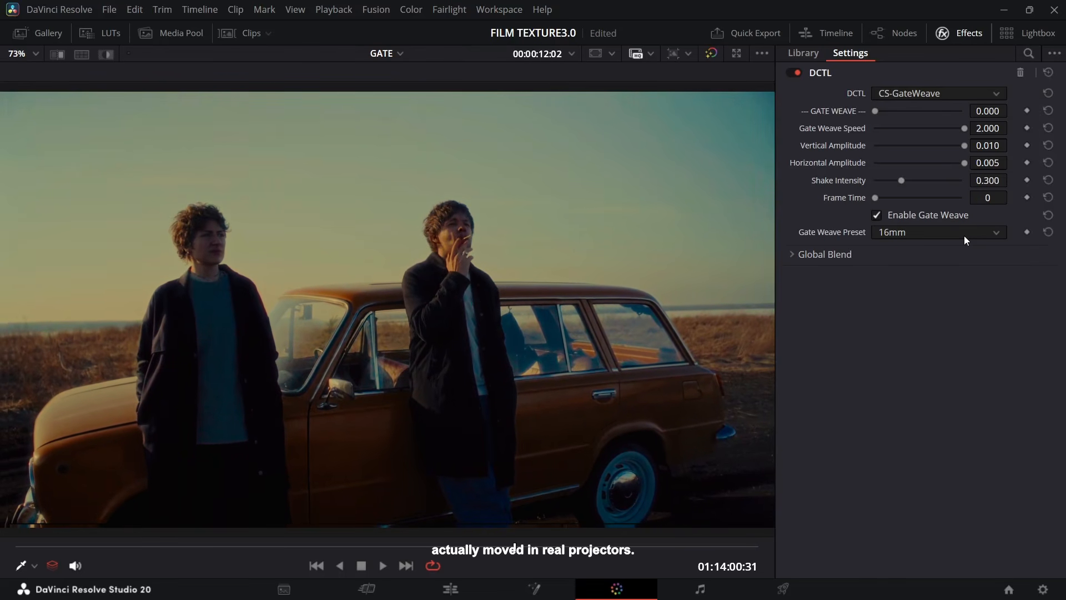
pyautogui.scroll(1, 964, 236)
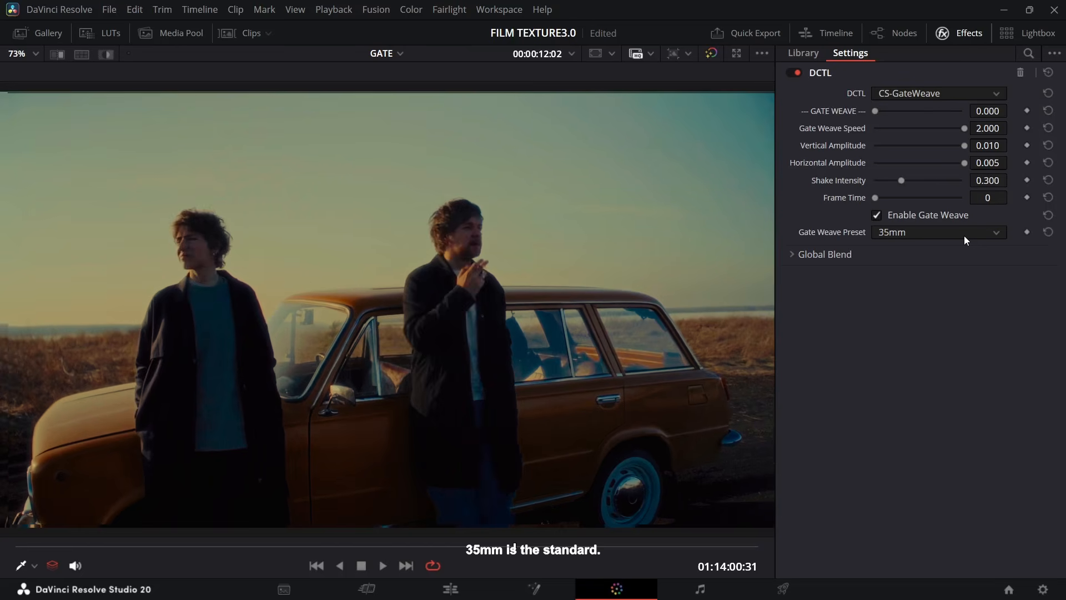
pyautogui.scroll(1, 964, 236)
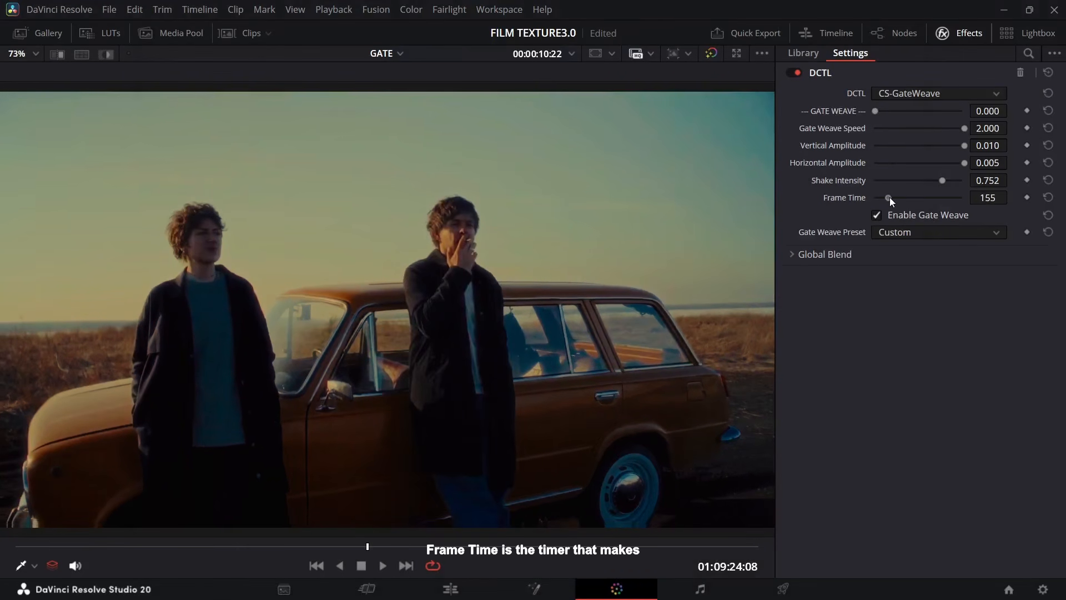
# Step: Raise the gate weave Frame Time to 194 and on to about 705 on the car clip
pyautogui.moveTo(890, 198)
pyautogui.mouseDown()
pyautogui.moveTo(909, 205)
pyautogui.moveTo(914, 194)
pyautogui.moveTo(892, 197)
pyautogui.mouseUp()
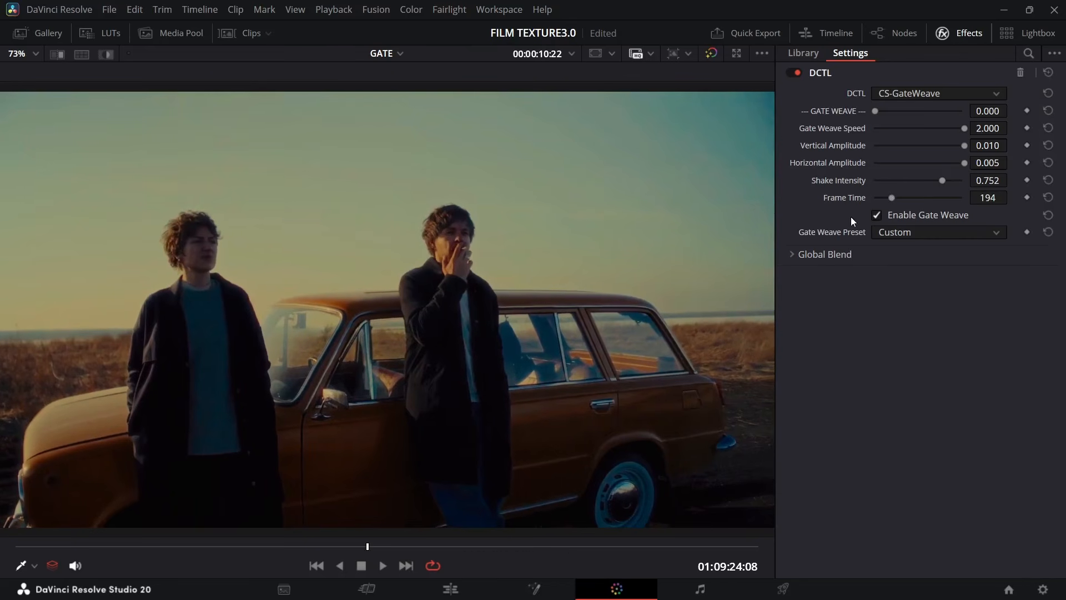
pyautogui.moveTo(899, 200); pyautogui.dragTo(944, 198)
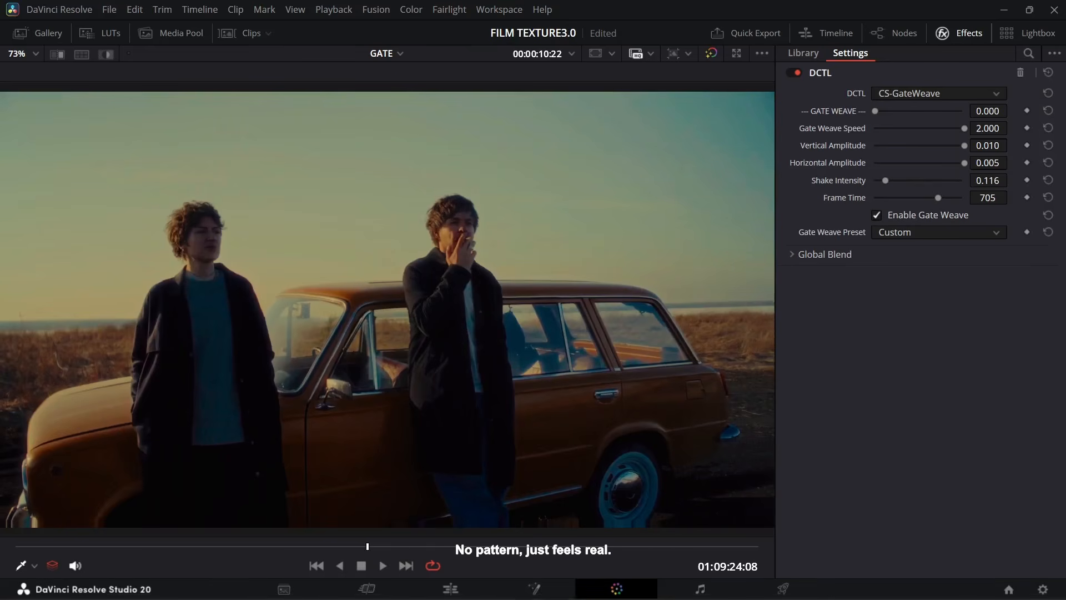
pyautogui.moveTo(634, 589)
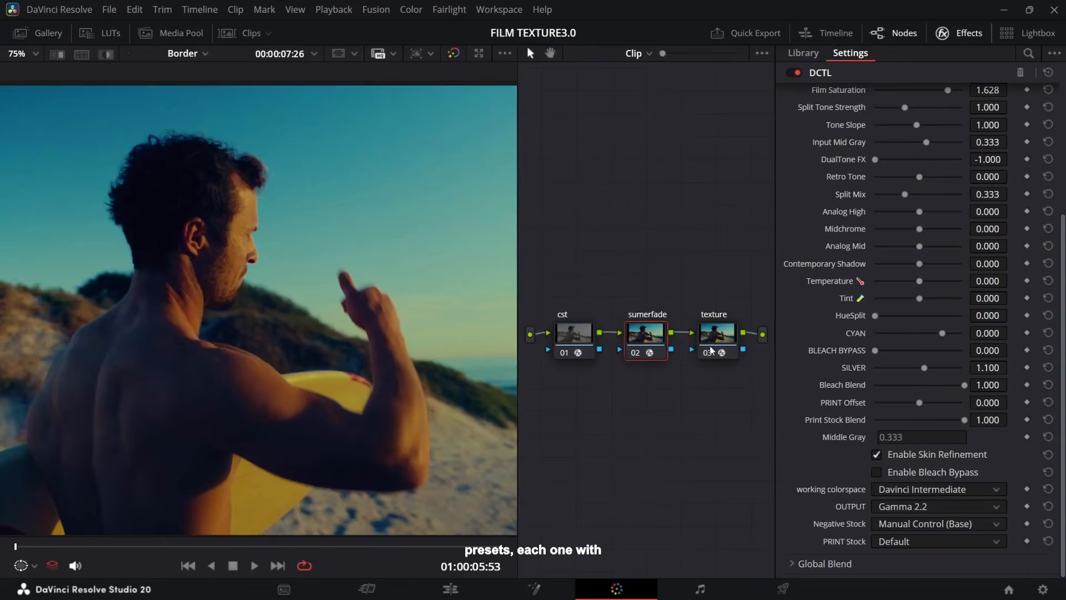
# Step: Open the texture node's settings for the surfer close-up, look through the Vintage Border presets, and enable Bloom, Halation and Grain
pyautogui.click(711, 350)
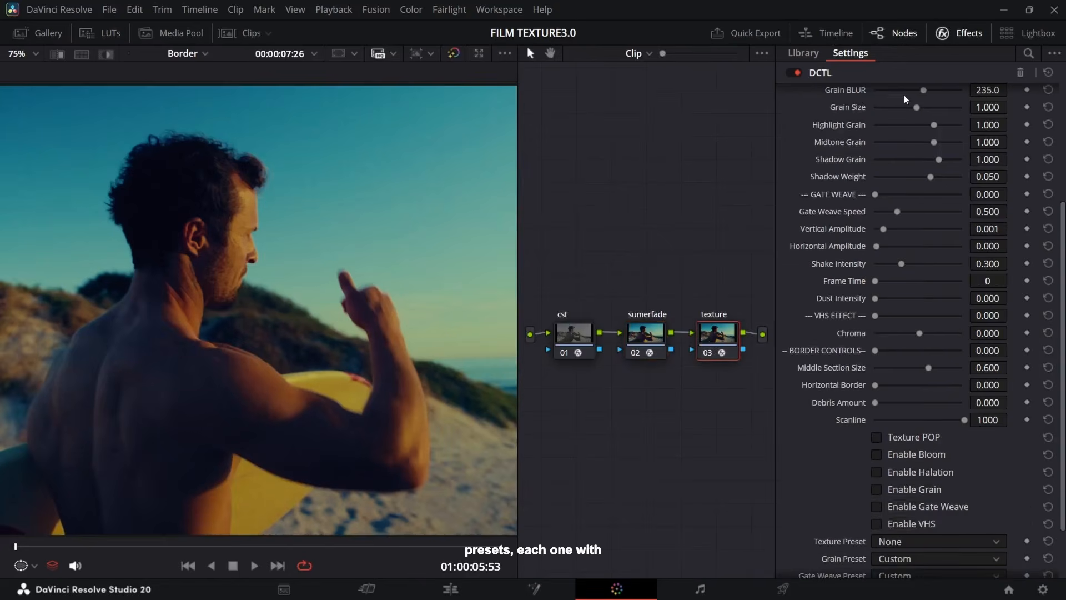
pyautogui.click(897, 33)
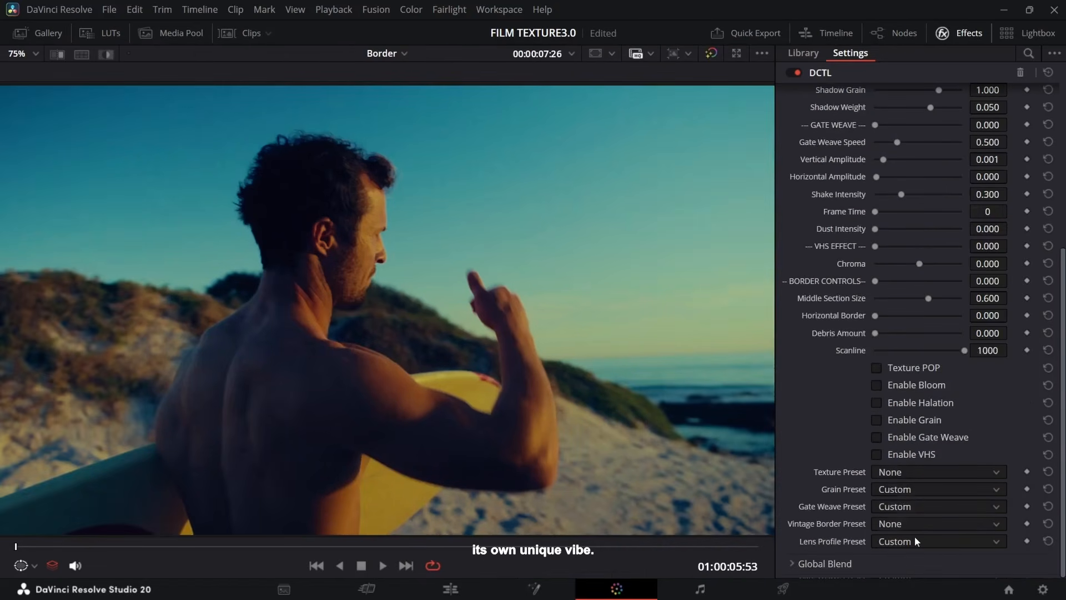
pyautogui.click(915, 541)
pyautogui.click(912, 523)
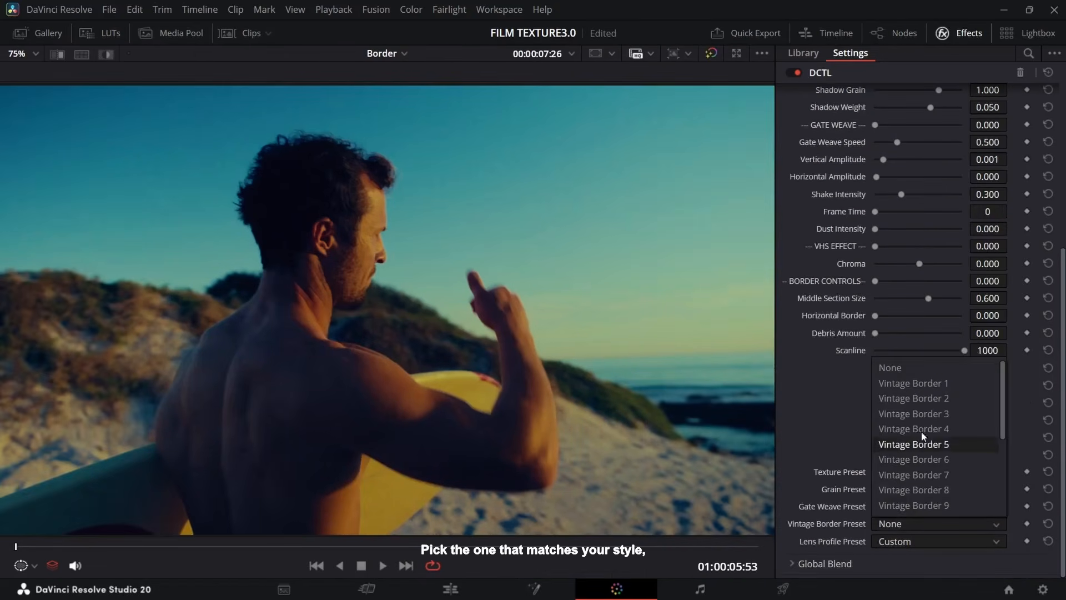
pyautogui.click(931, 385)
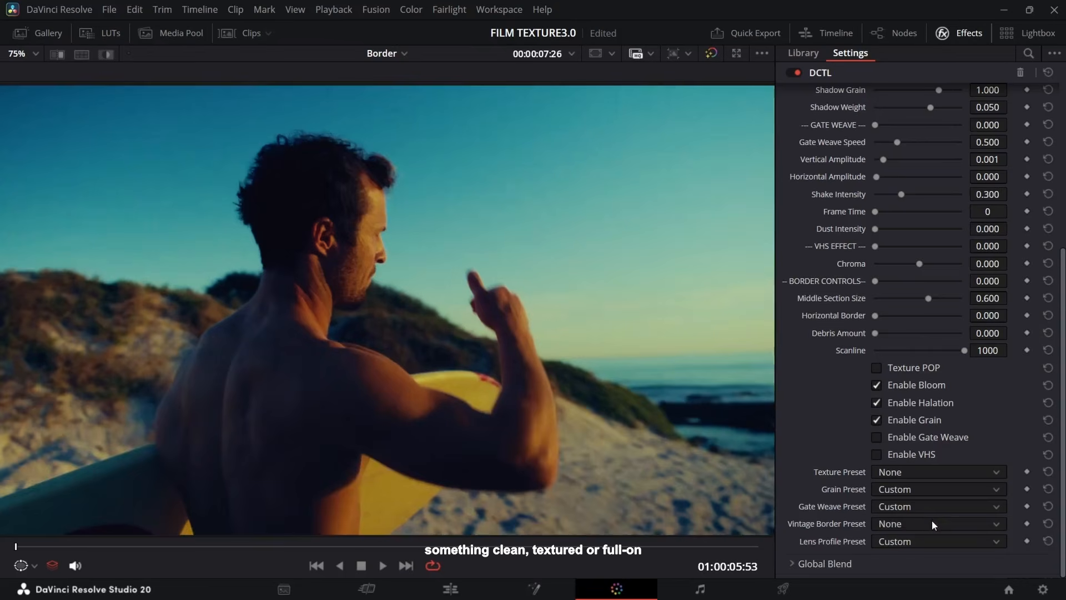
# Step: Step through the Vintage Border presets on the surfer close-up, including Vintage Border 5 and Vintage Border 9, ending at Vintage Border 18
pyautogui.scroll(-3, 932, 520)
pyautogui.scroll(-4, 932, 521)
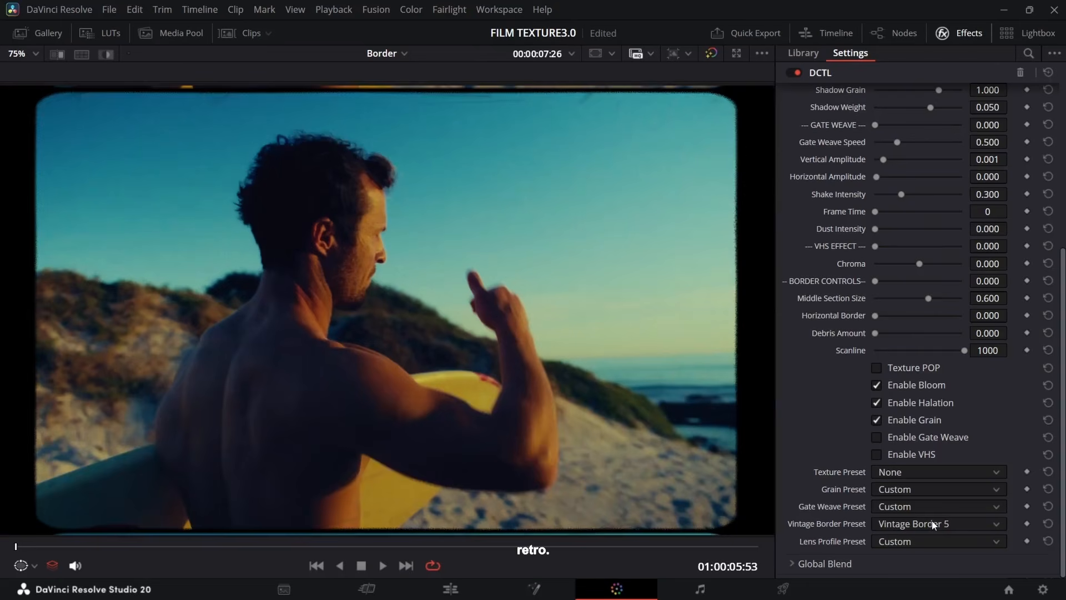
pyautogui.scroll(-6, 932, 521)
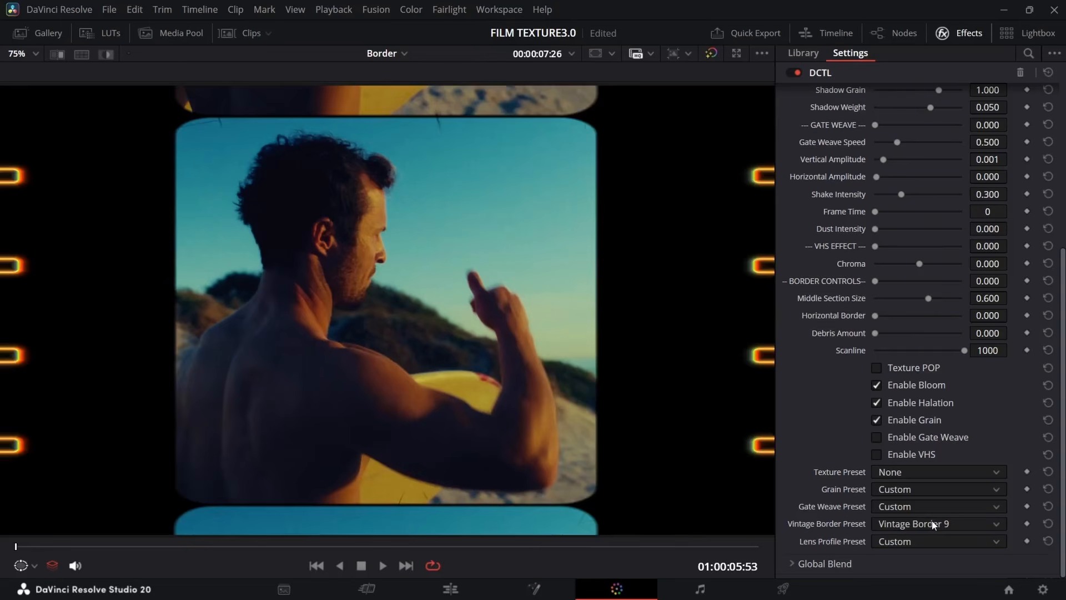
pyautogui.scroll(-4, 932, 521)
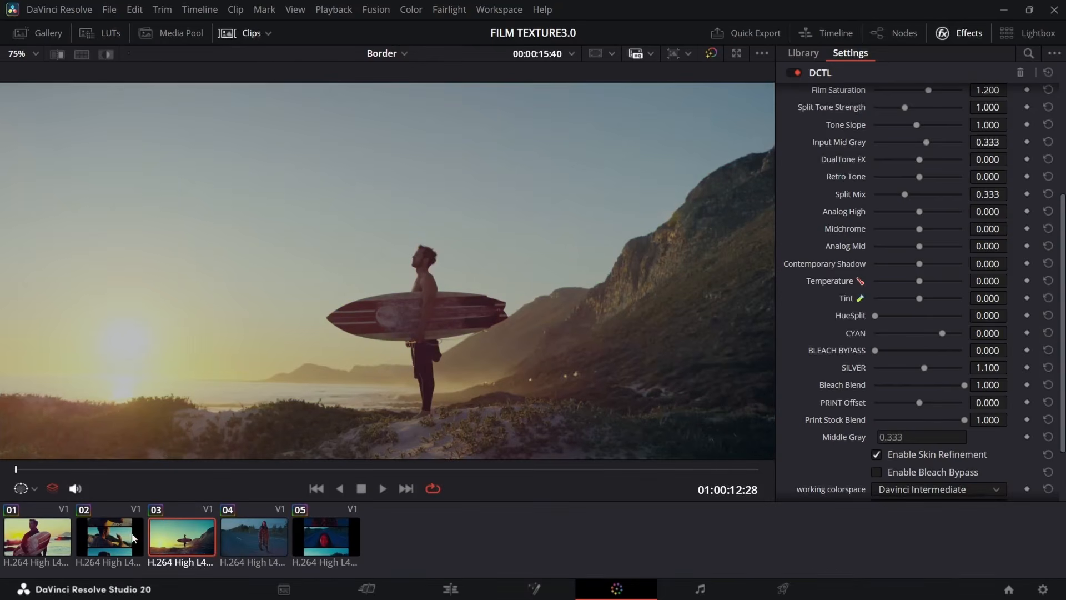
# Step: Carry the second clip's grade with its film border over to the third clip of the surfer standing on the dune
pyautogui.click(134, 537)
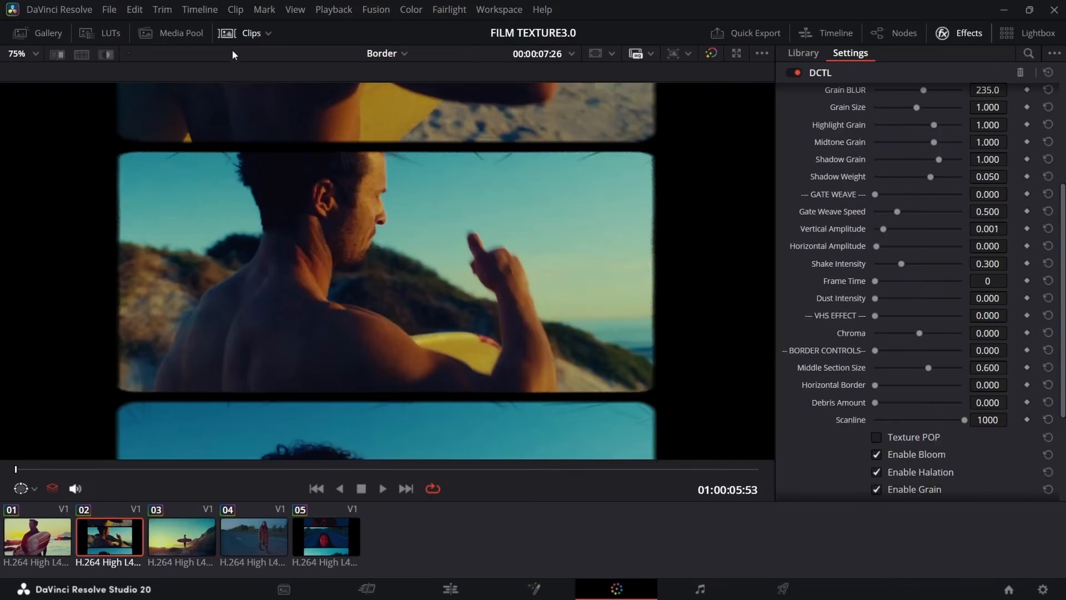
pyautogui.click(189, 537)
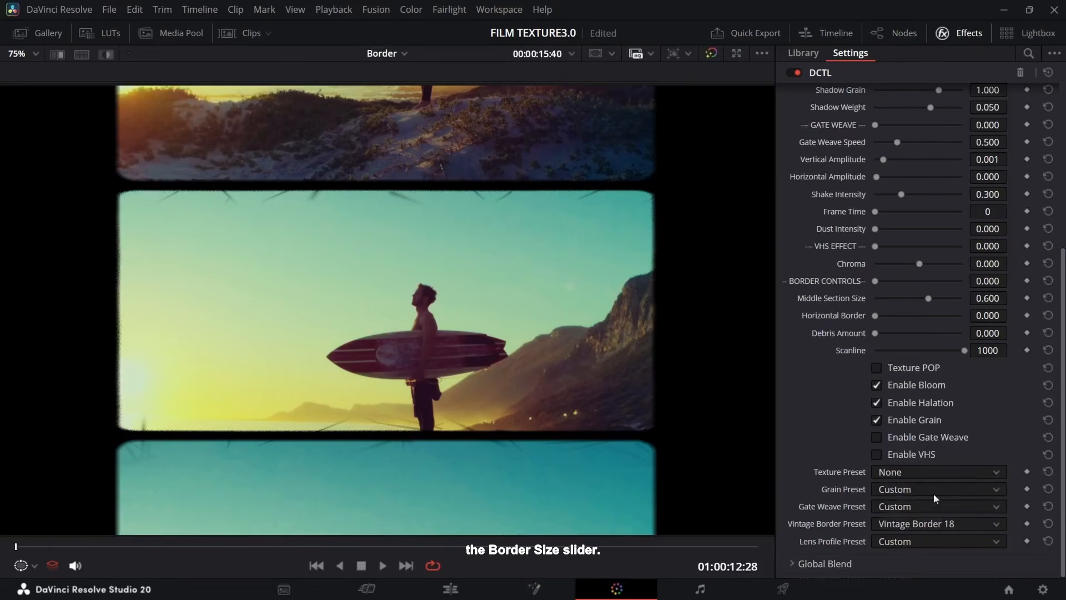
# Step: Switch the standing surfer clip to Vintage Border 10 and increase its Middle Section Size
pyautogui.click(939, 524)
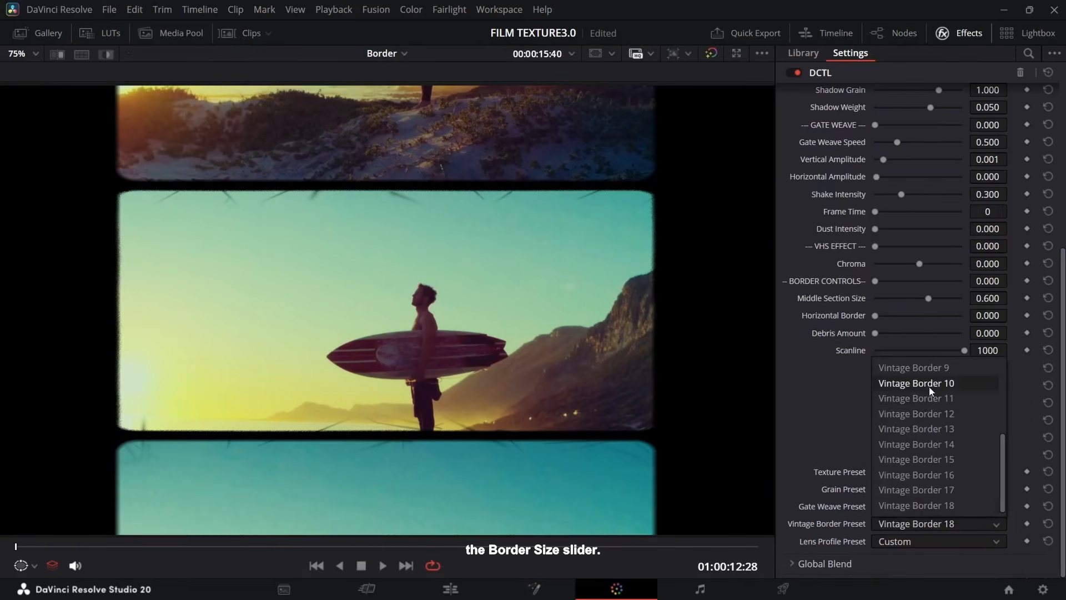
pyautogui.click(930, 531)
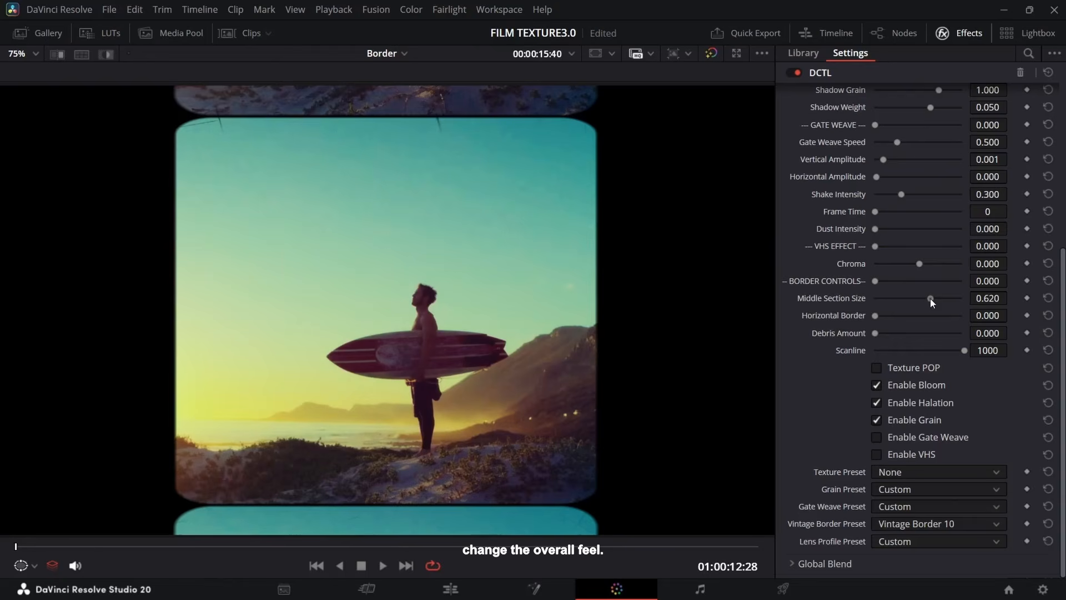
pyautogui.moveTo(930, 298); pyautogui.dragTo(953, 292)
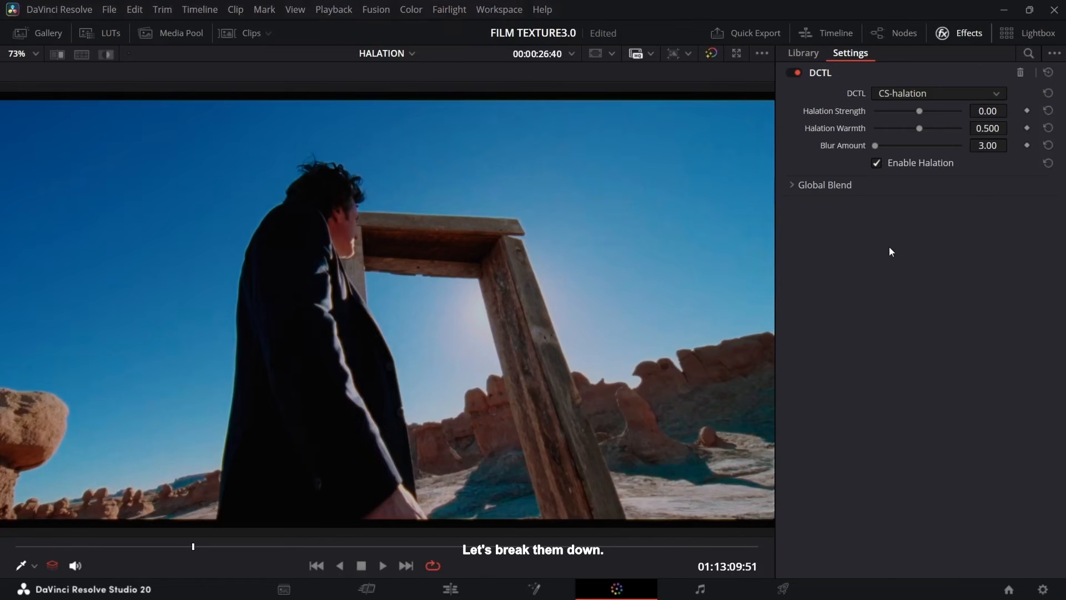
# Step: Raise Halation Strength to 10.00 on the clip of the man beside the wooden frame in the desert
pyautogui.moveTo(921, 111); pyautogui.dragTo(965, 112)
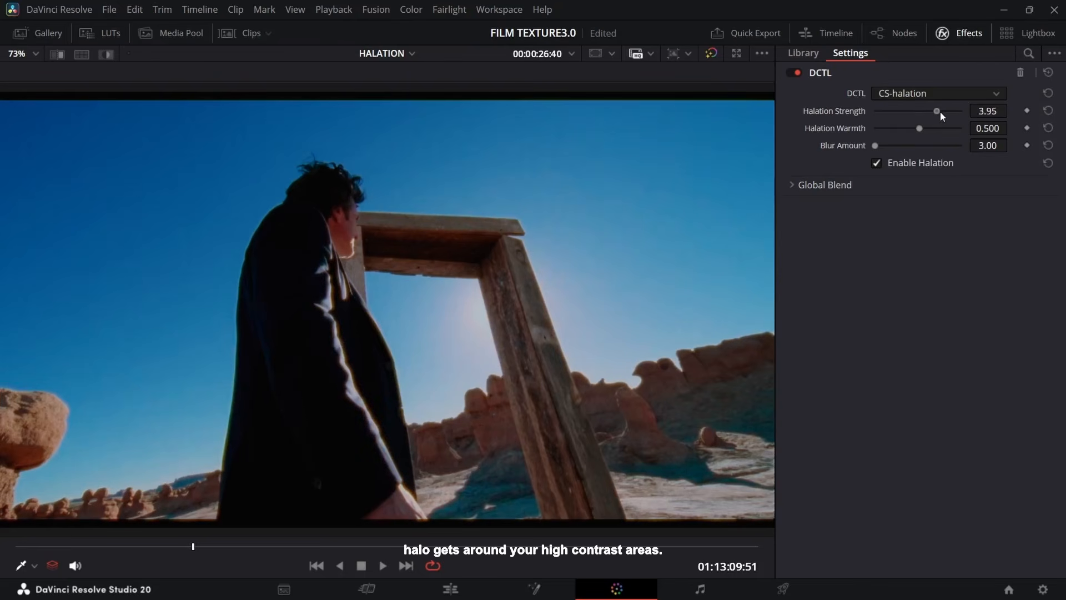
pyautogui.moveTo(941, 111); pyautogui.dragTo(965, 112)
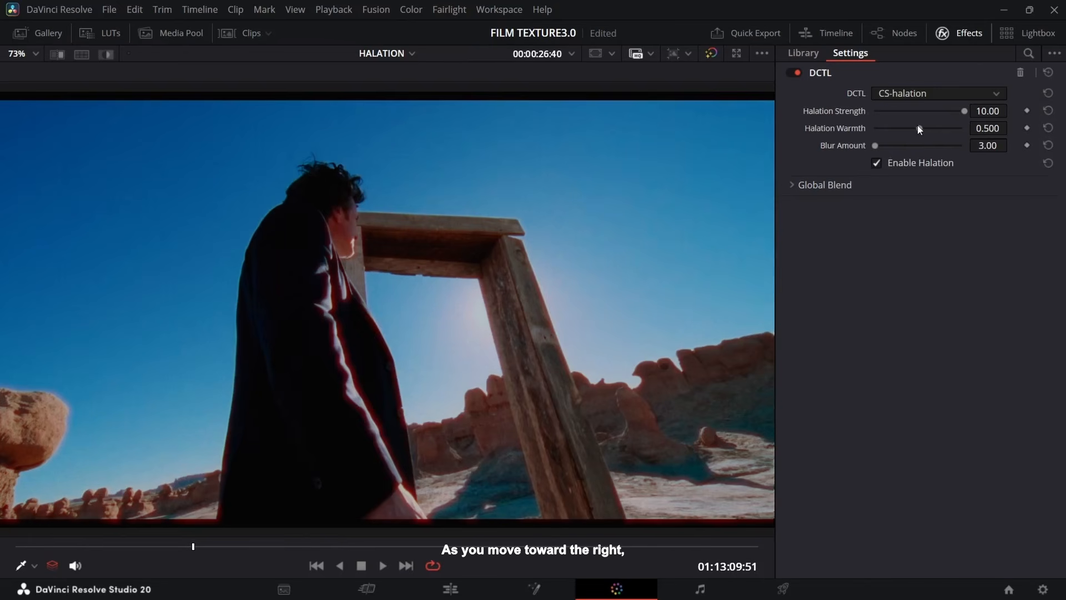
# Step: Compare Halation Warmth at 1.000 and 0.000, settle on 0.240, and raise the halation Blur Amount to about 9.33
pyautogui.moveTo(917, 125); pyautogui.dragTo(962, 120)
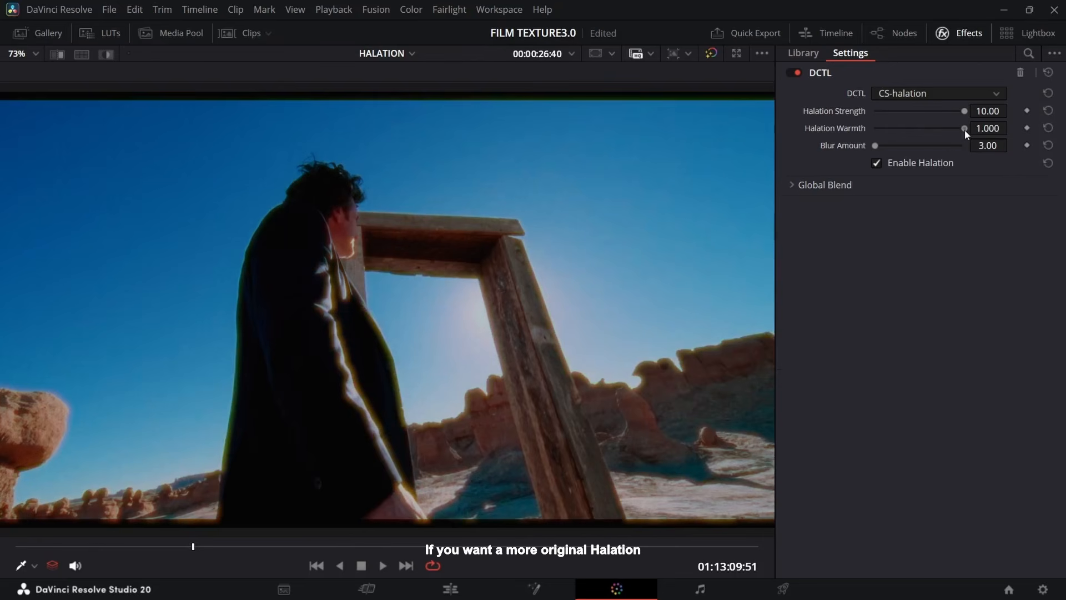
pyautogui.moveTo(964, 128); pyautogui.dragTo(880, 141)
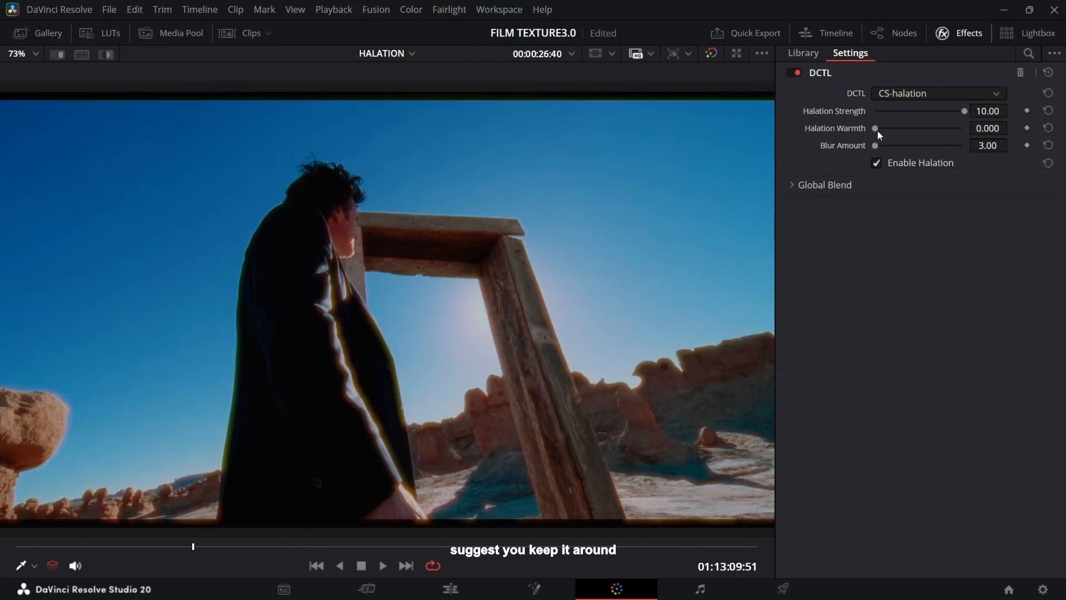
pyautogui.moveTo(878, 130); pyautogui.dragTo(908, 146)
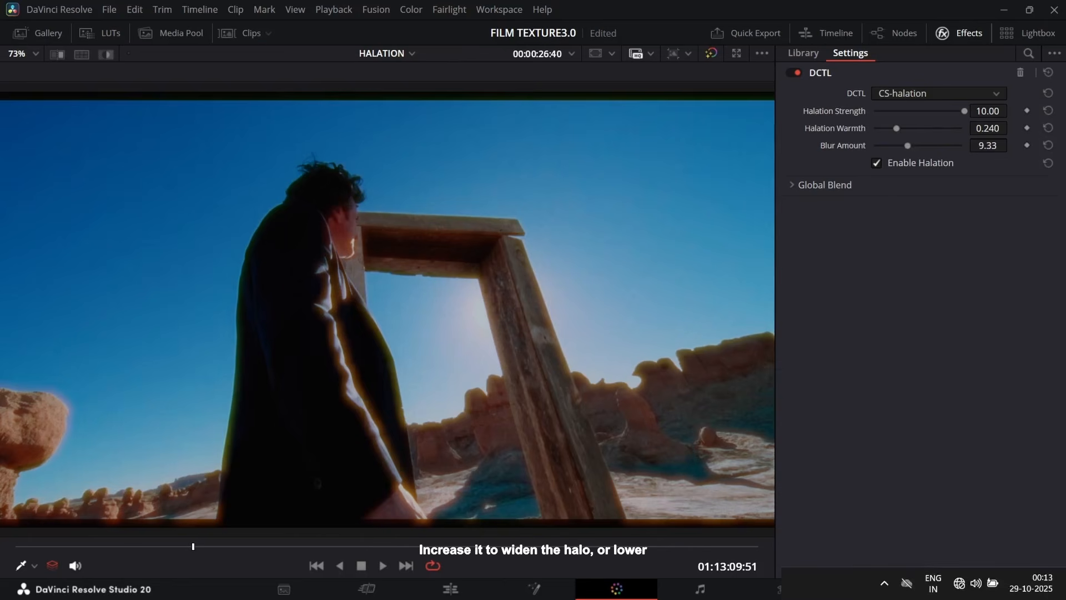
pyautogui.moveTo(907, 145)
pyautogui.mouseDown()
pyautogui.moveTo(881, 145)
pyautogui.moveTo(928, 142)
pyautogui.moveTo(908, 142)
pyautogui.mouseUp()
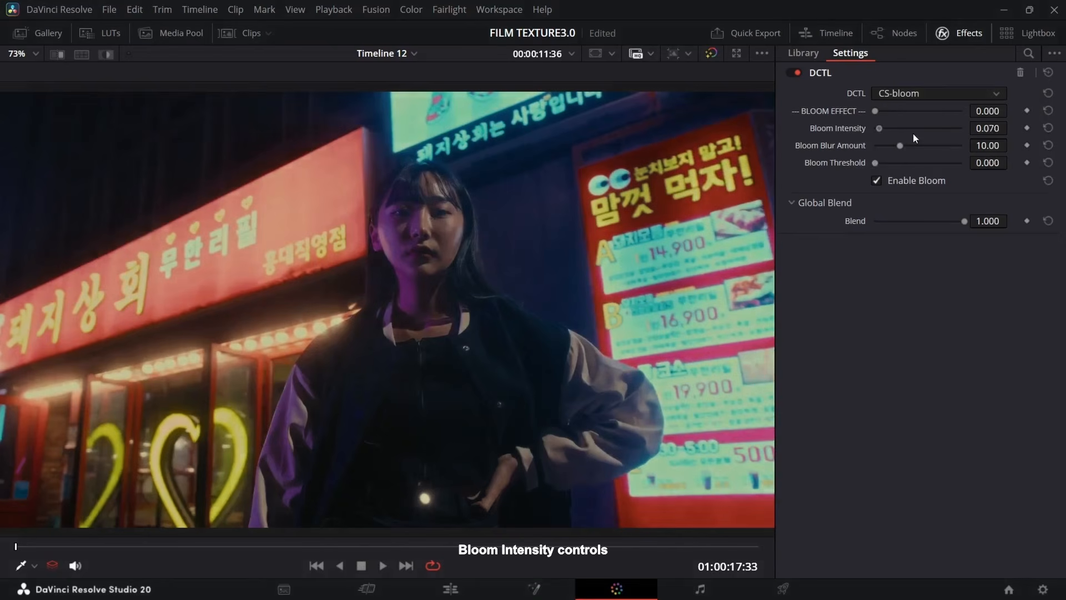
# Step: Raise Bloom Intensity to 1.267 and Bloom Blur Amount to 10.90 on the neon street footage of the woman
pyautogui.moveTo(913, 132)
pyautogui.mouseDown()
pyautogui.moveTo(981, 134)
pyautogui.moveTo(899, 131)
pyautogui.moveTo(928, 132)
pyautogui.mouseUp()
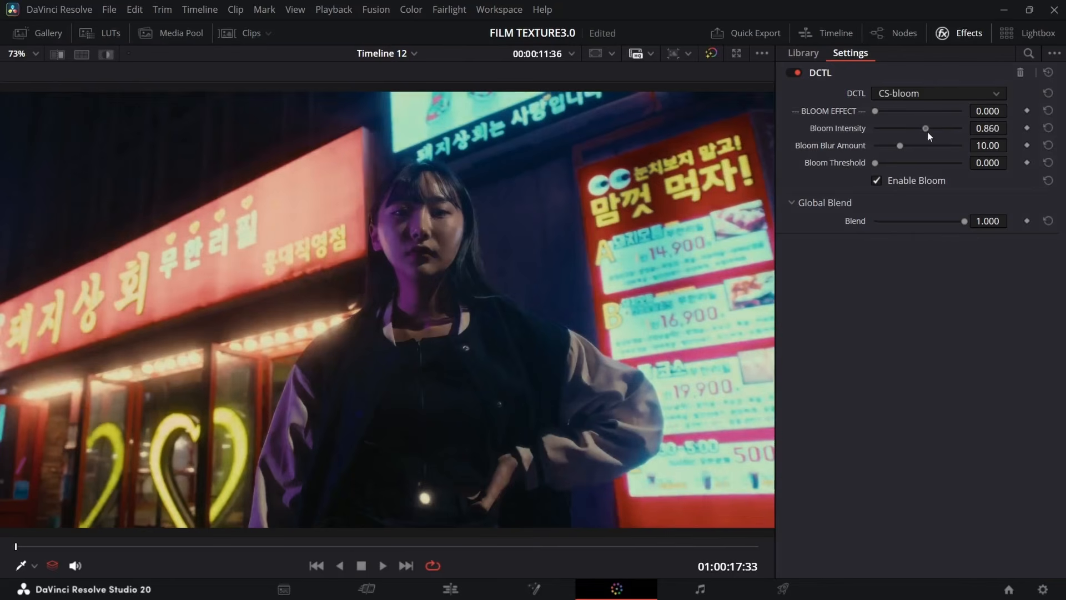
pyautogui.moveTo(927, 131)
pyautogui.mouseDown()
pyautogui.moveTo(959, 141)
pyautogui.moveTo(859, 147)
pyautogui.moveTo(926, 147)
pyautogui.moveTo(917, 146)
pyautogui.mouseUp()
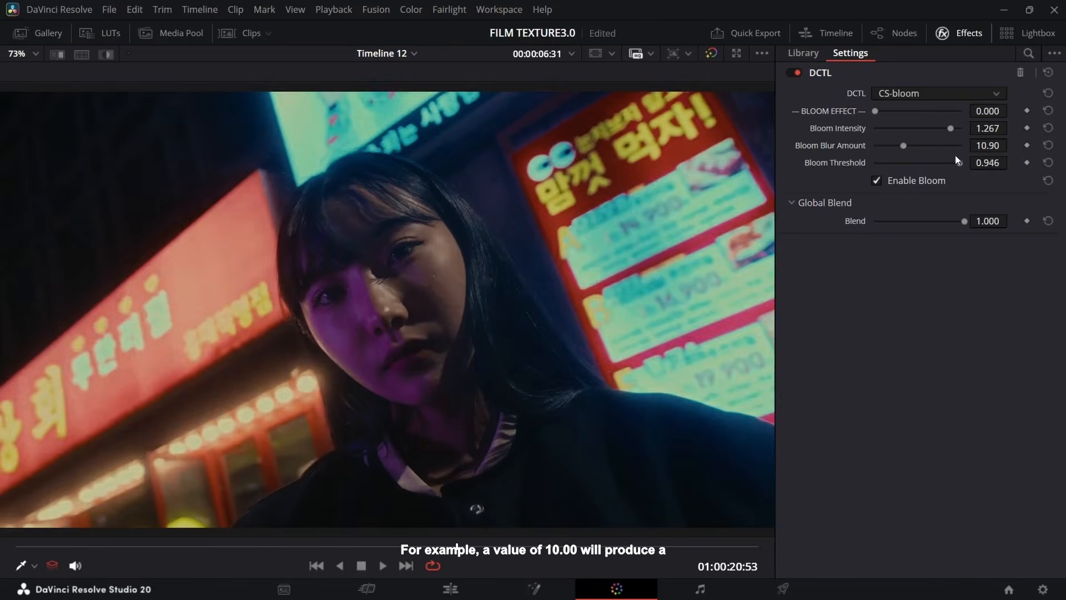
# Step: Compare low and high Bloom Threshold values on the woman's close-up, ending with Bloom Blur Amount at 18.71 and Bloom Threshold at 0.295
pyautogui.moveTo(880, 160); pyautogui.dragTo(957, 141)
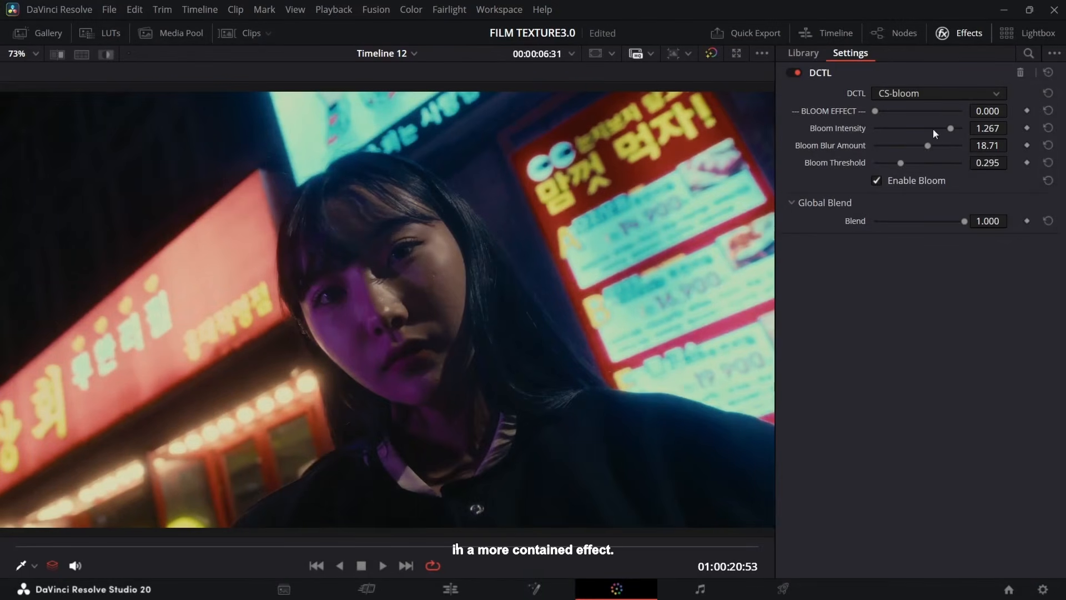
pyautogui.moveTo(962, 126); pyautogui.dragTo(993, 133)
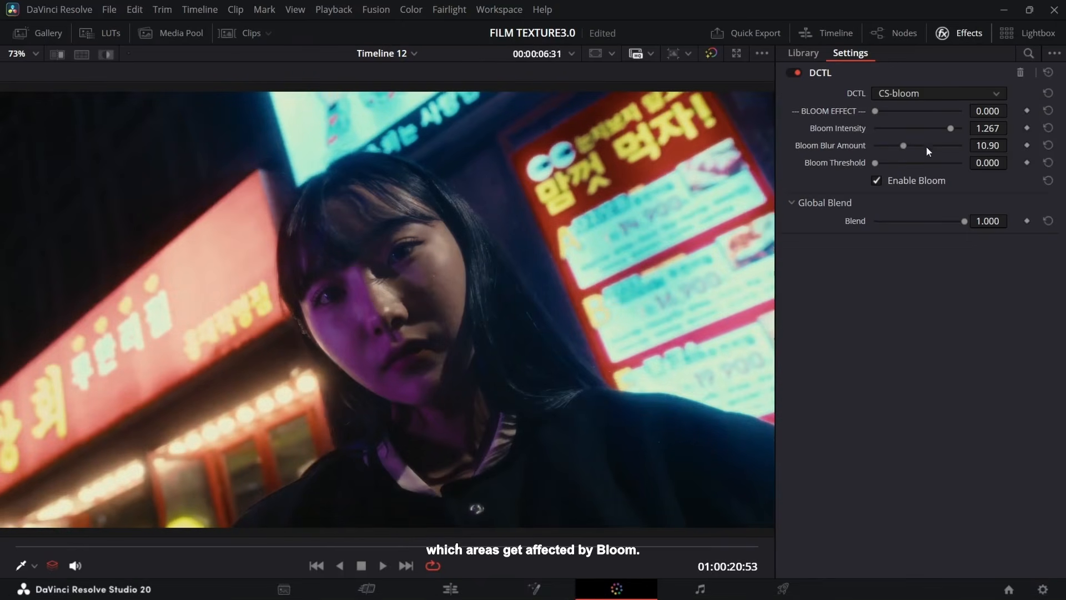
pyautogui.moveTo(902, 167); pyautogui.dragTo(976, 145)
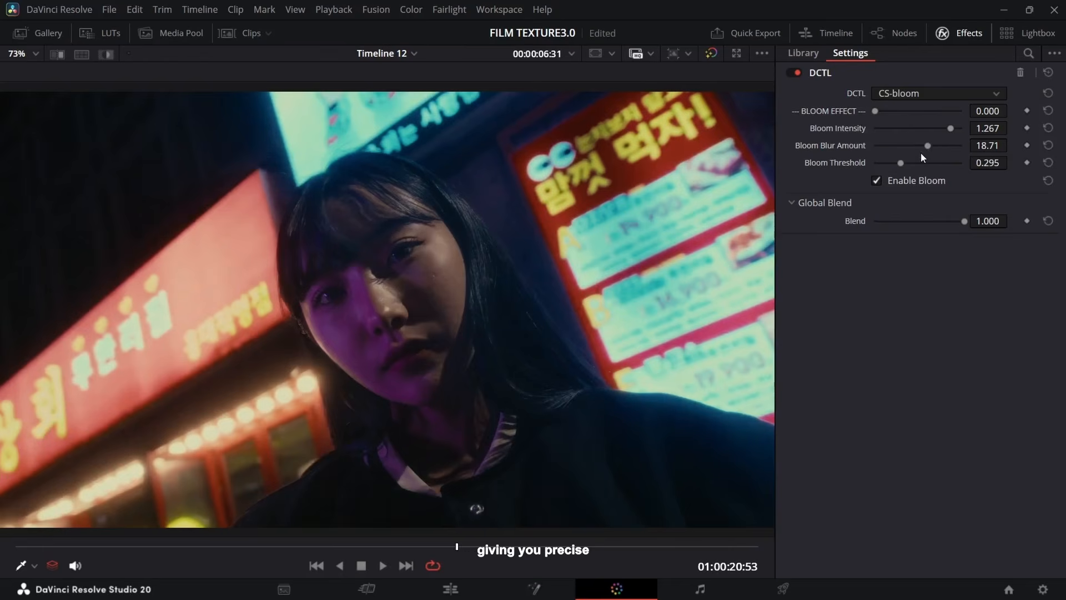
# Step: Raise Bloom Intensity to its maximum on the neon close-up, and lower the bloom on the tattooed woman's and seated man's clips
pyautogui.moveTo(951, 127); pyautogui.dragTo(999, 129)
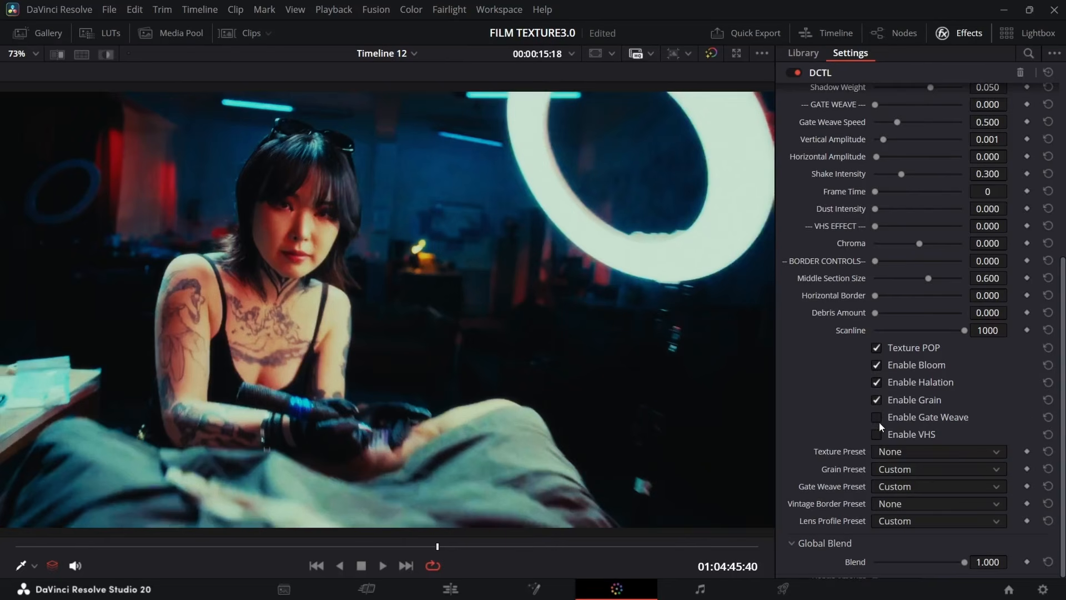
pyautogui.scroll(10, 925, 160)
pyautogui.moveTo(941, 162); pyautogui.dragTo(922, 169)
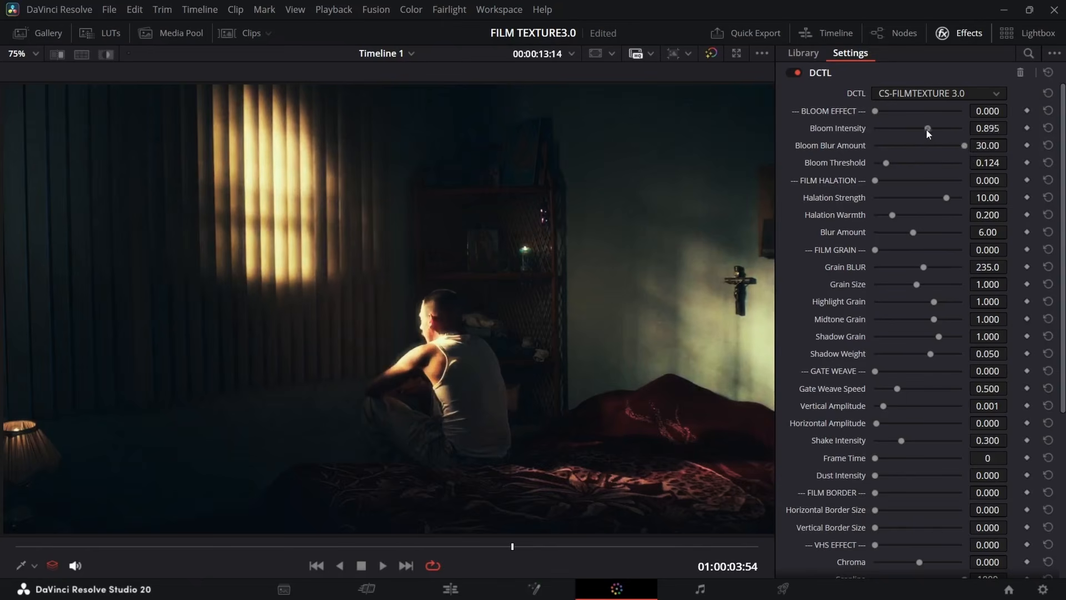
pyautogui.moveTo(926, 129)
pyautogui.mouseDown()
pyautogui.moveTo(874, 133)
pyautogui.moveTo(972, 139)
pyautogui.moveTo(917, 142)
pyautogui.mouseUp()
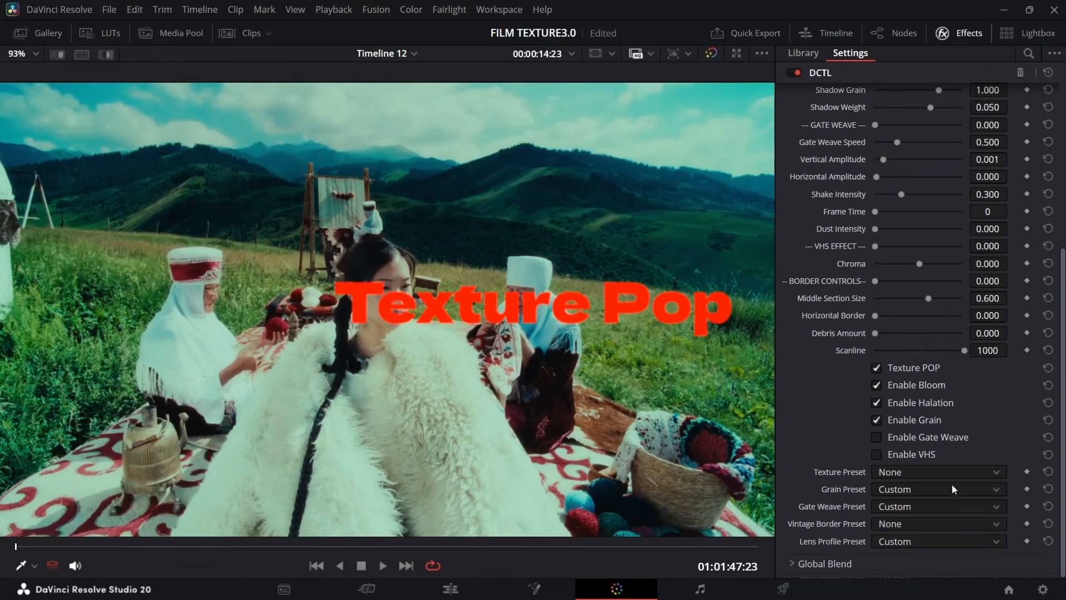
# Step: Try the Texture Pop 1 texture preset on the clip of the woman in white fur, comparing the image with and without it
pyautogui.click(918, 471)
pyautogui.click(914, 508)
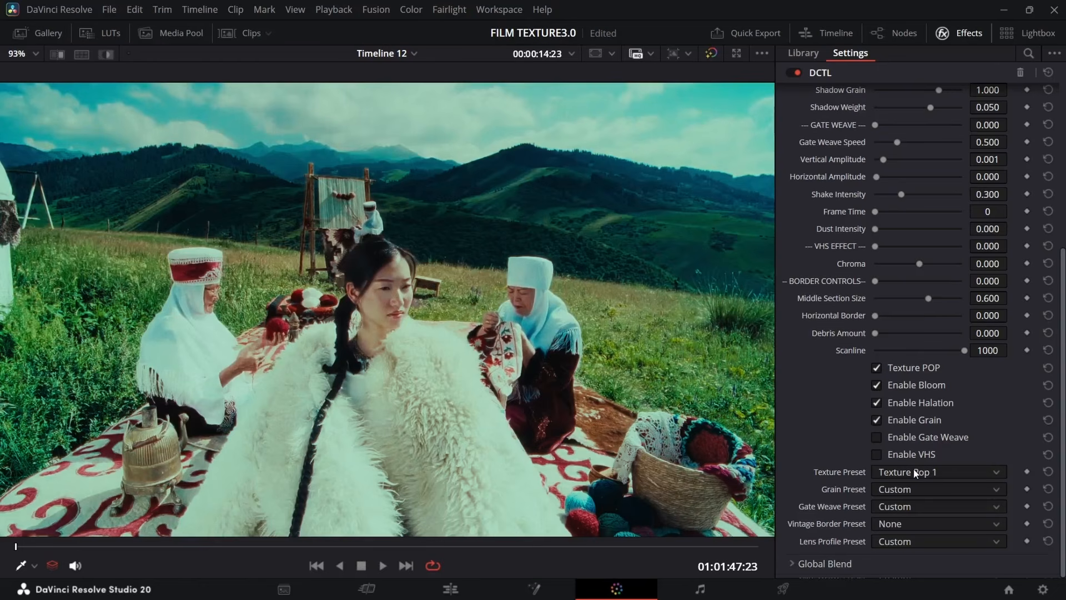
pyautogui.hotkey('ctrl', 'z')
pyautogui.hotkey('ctrl', 'shift', 'z')
pyautogui.hotkey('ctrl', 'z')
pyautogui.hotkey('ctrl', 'shift', 'z')
pyautogui.hotkey('ctrl', 'z')
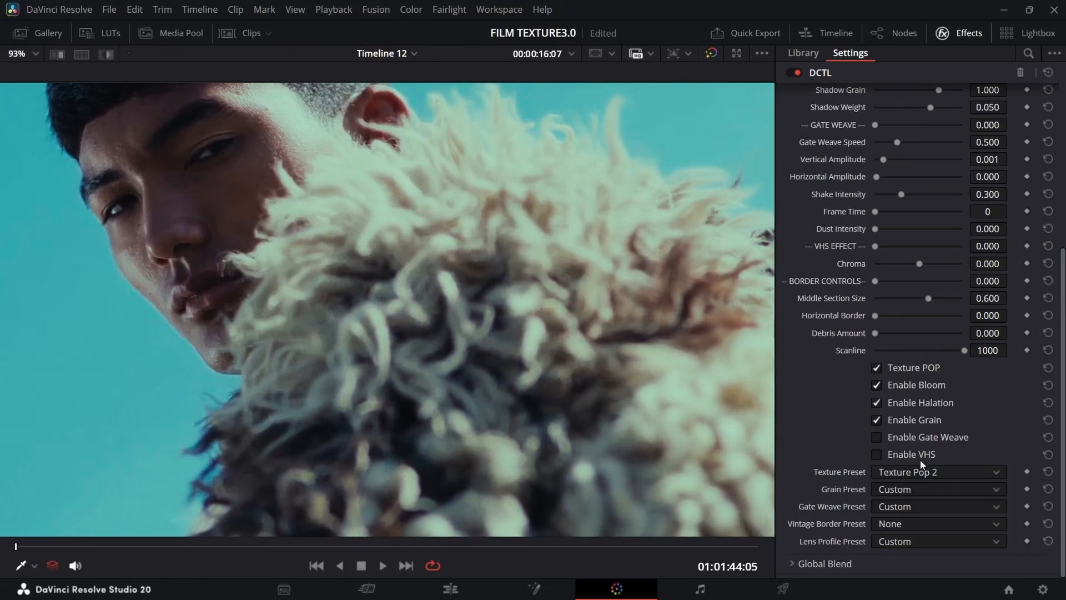
# Step: Choose a Texture Pop texture preset for the close-up of the man in the fur coat
pyautogui.click(922, 471)
pyautogui.click(922, 506)
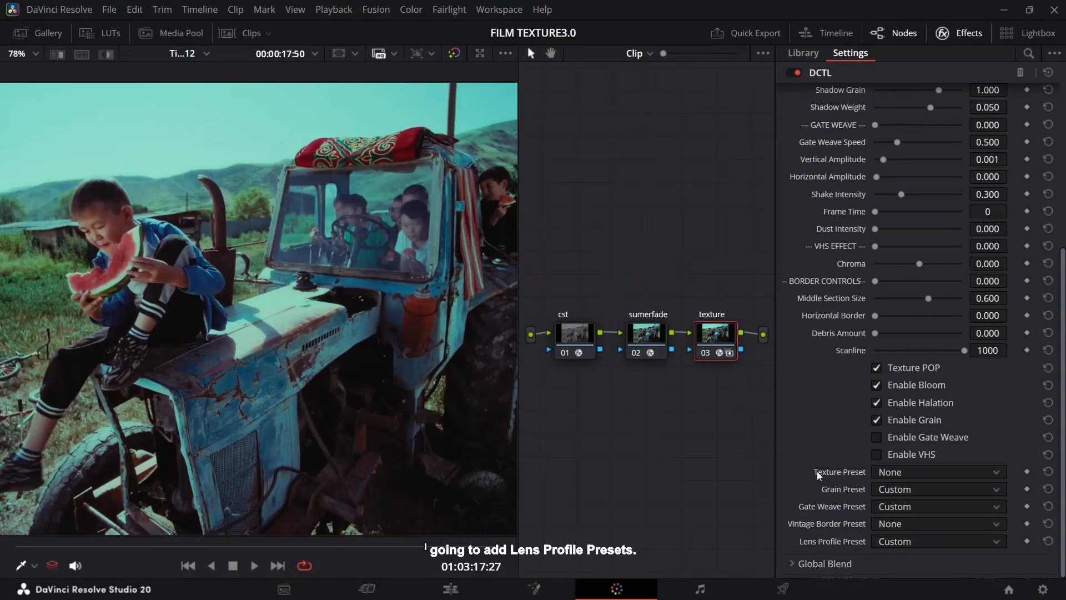
# Step: Check the available Lens Profile Preset options on the tractor clip and keep Custom
pyautogui.click(902, 548)
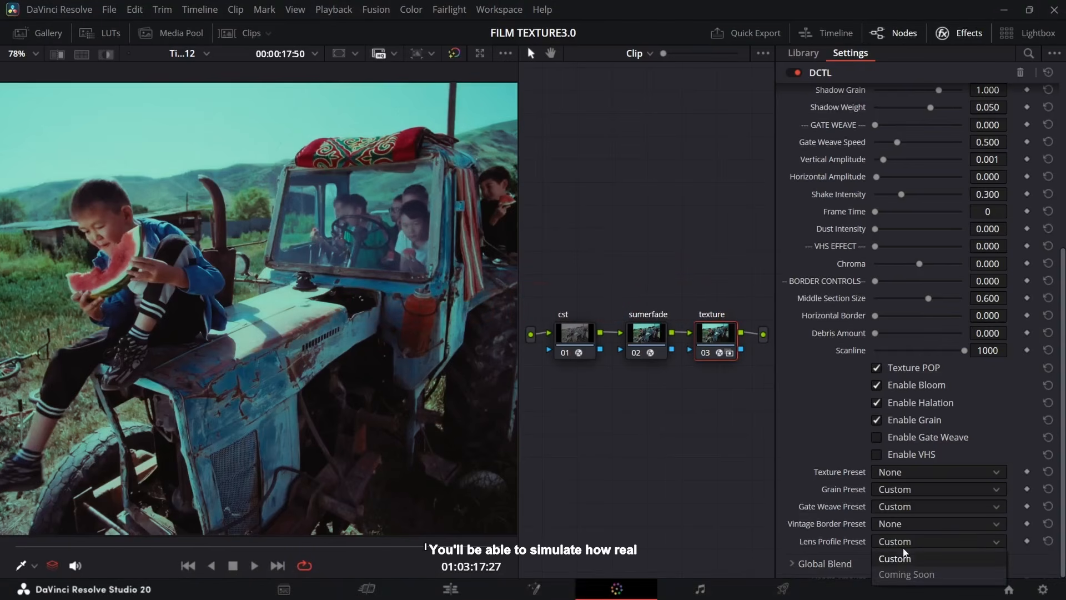
pyautogui.click(903, 551)
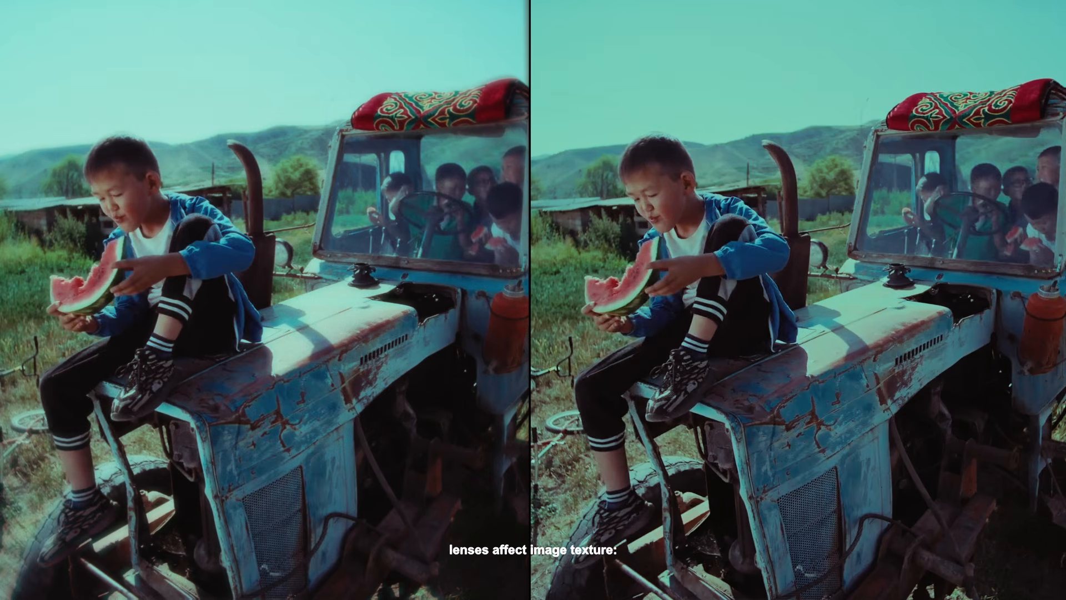